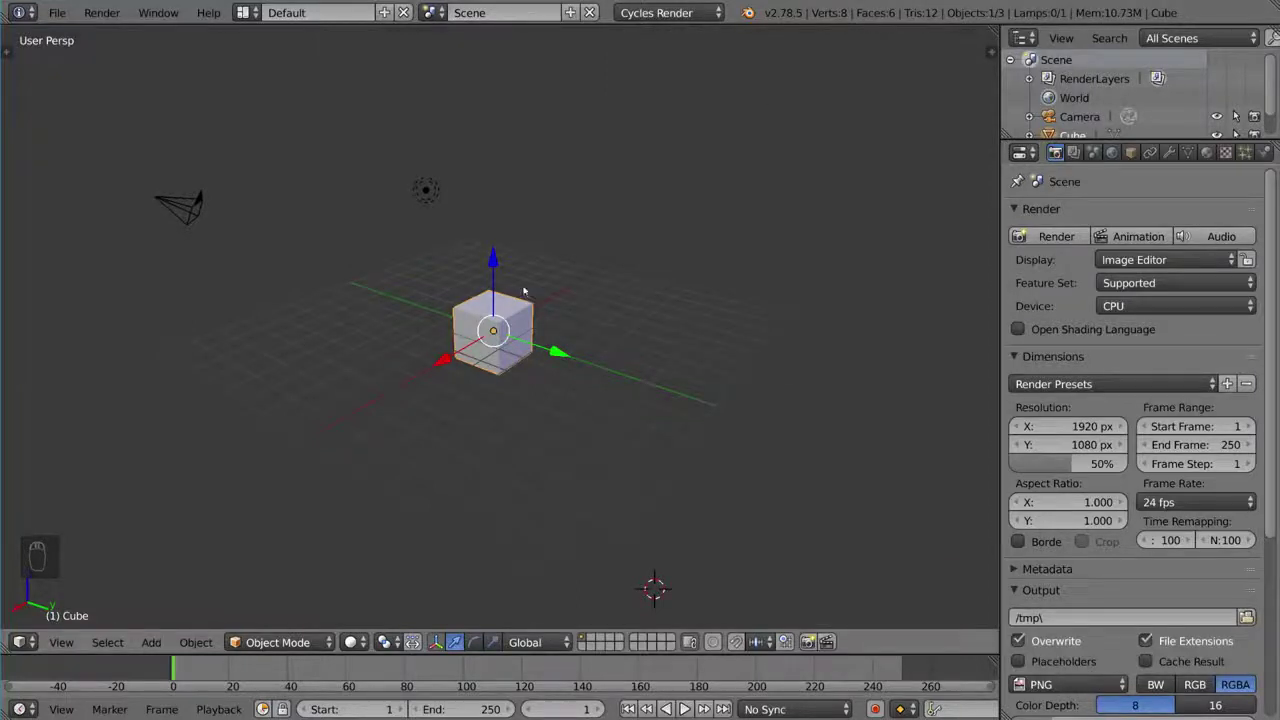
Toggle the 3D view's properties sidebar on and back off
{"action": "key", "text": "n"}
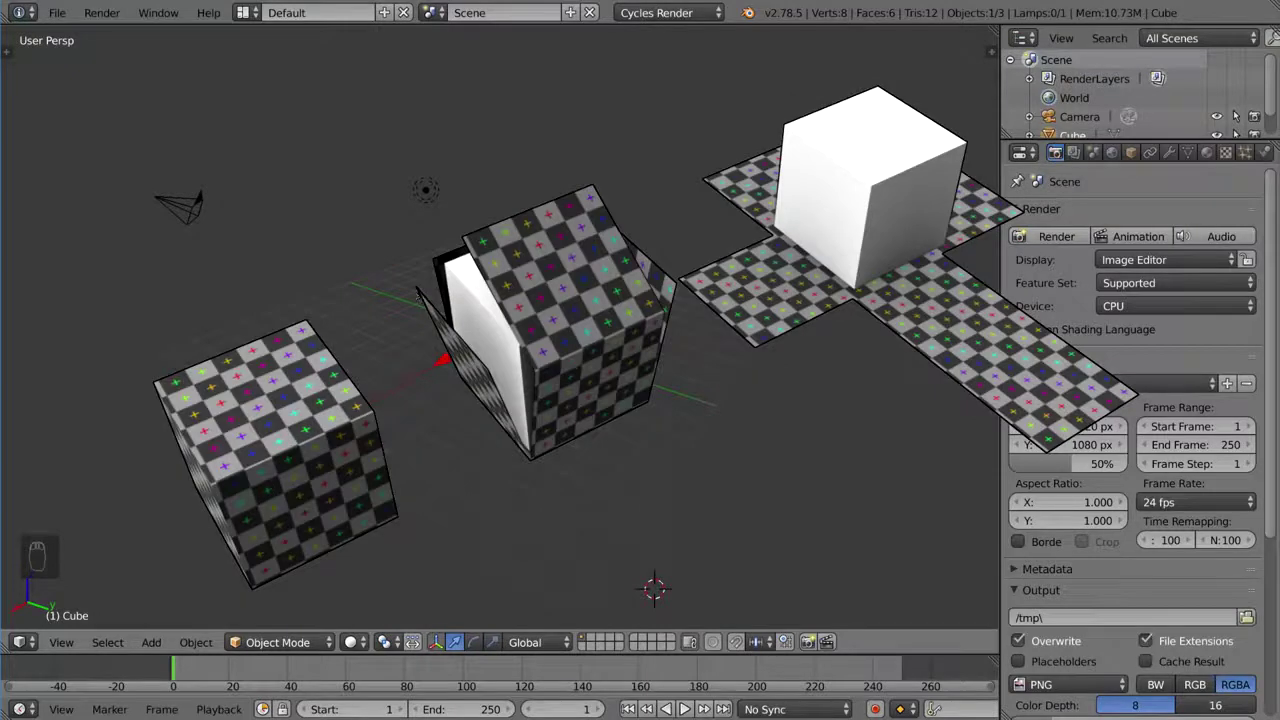
{"action": "key", "text": "n"}
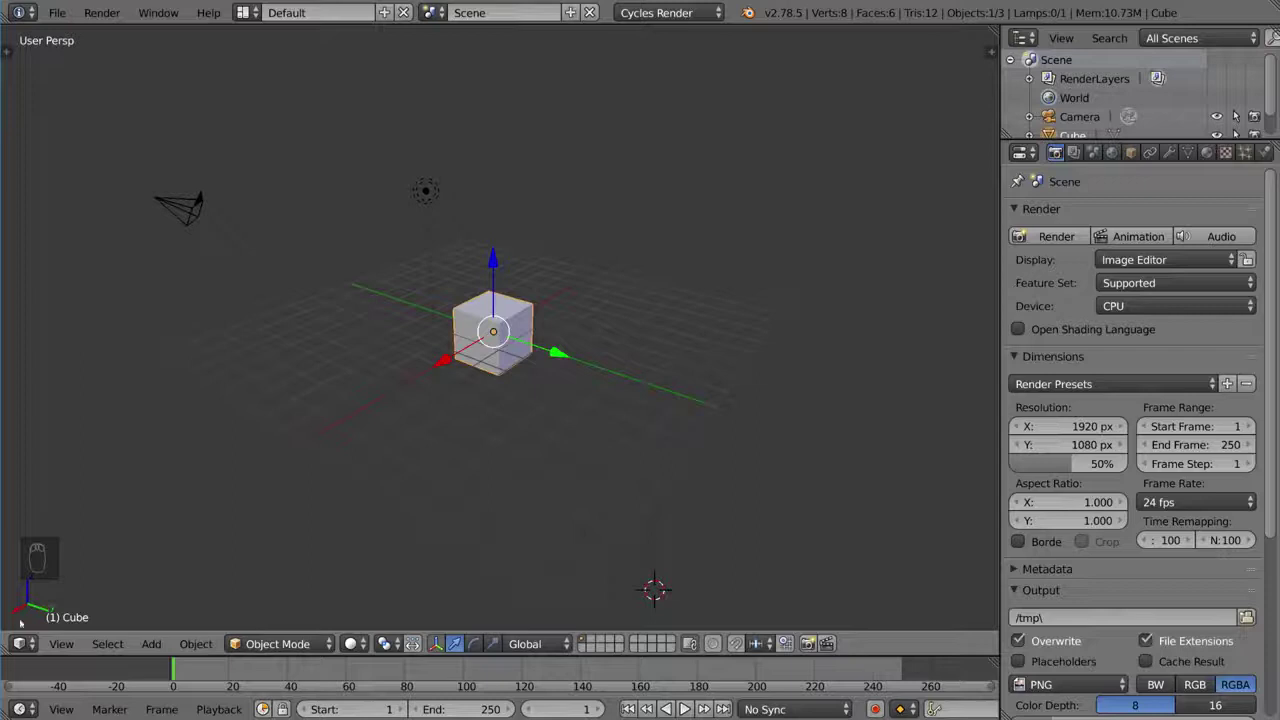
Split the 3D view into two stacked areas and make the lower one a UV/Image Editor
{"action": "left_click_drag", "start_coordinate": [4, 640], "coordinate": [18, 355]}
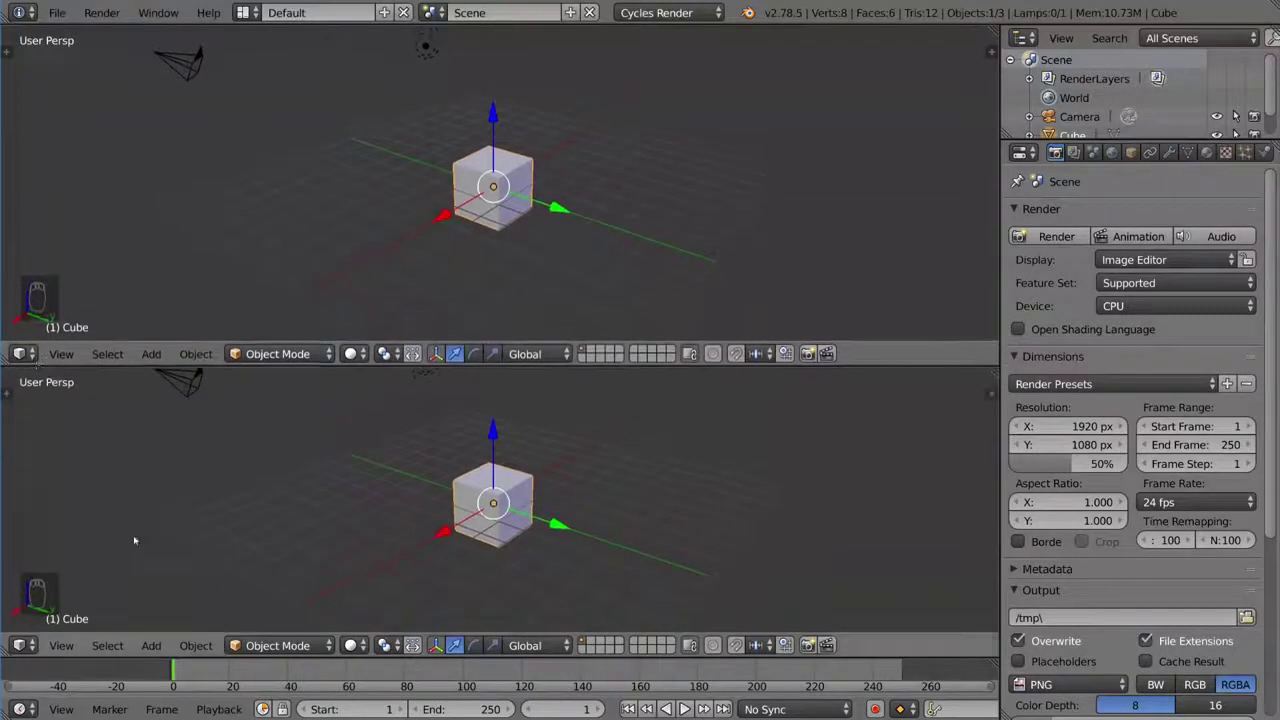
{"action": "left_click", "coordinate": [24, 645]}
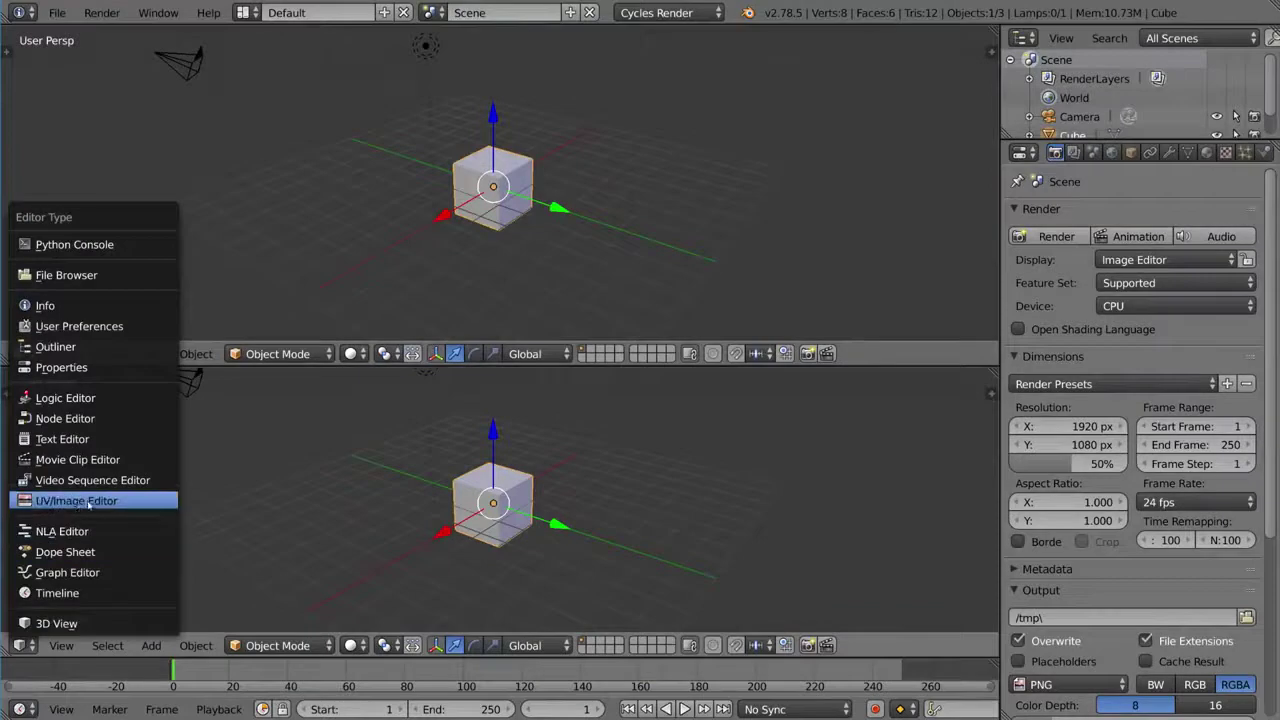
{"action": "left_click", "coordinate": [127, 505]}
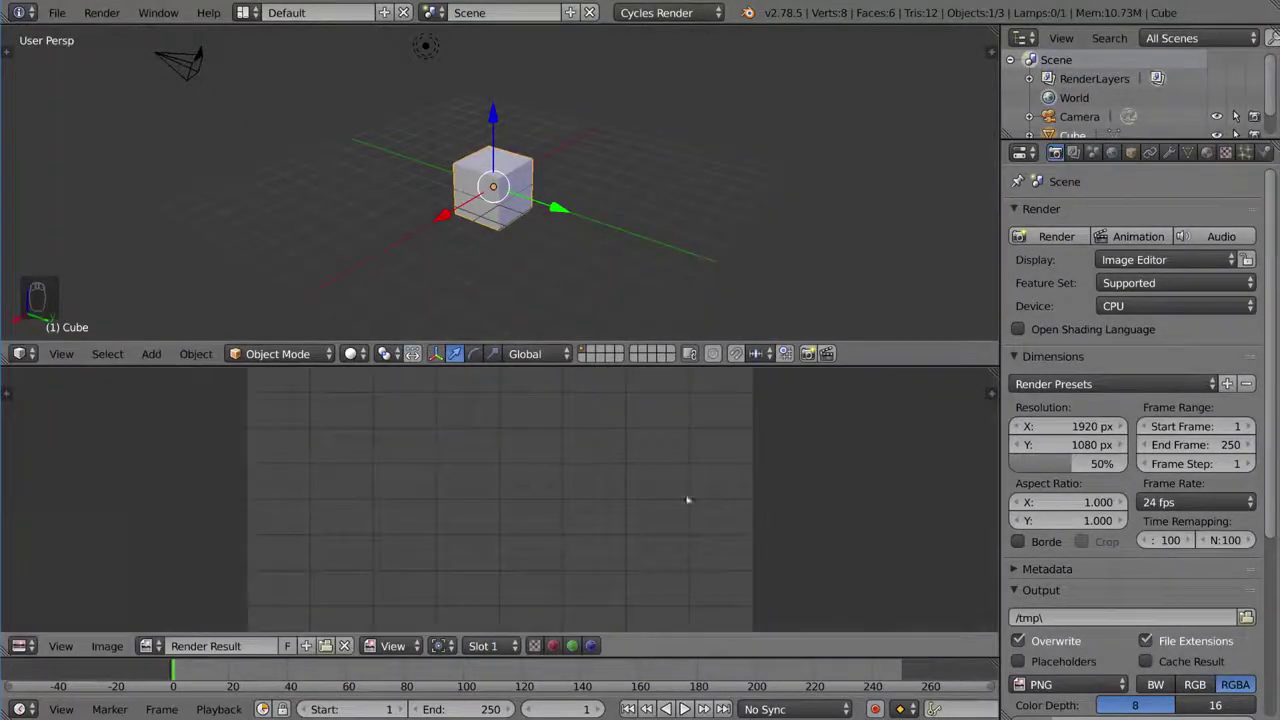
Render the scene, then unlink Render Result so the image editor is empty
{"action": "key", "text": "F12"}
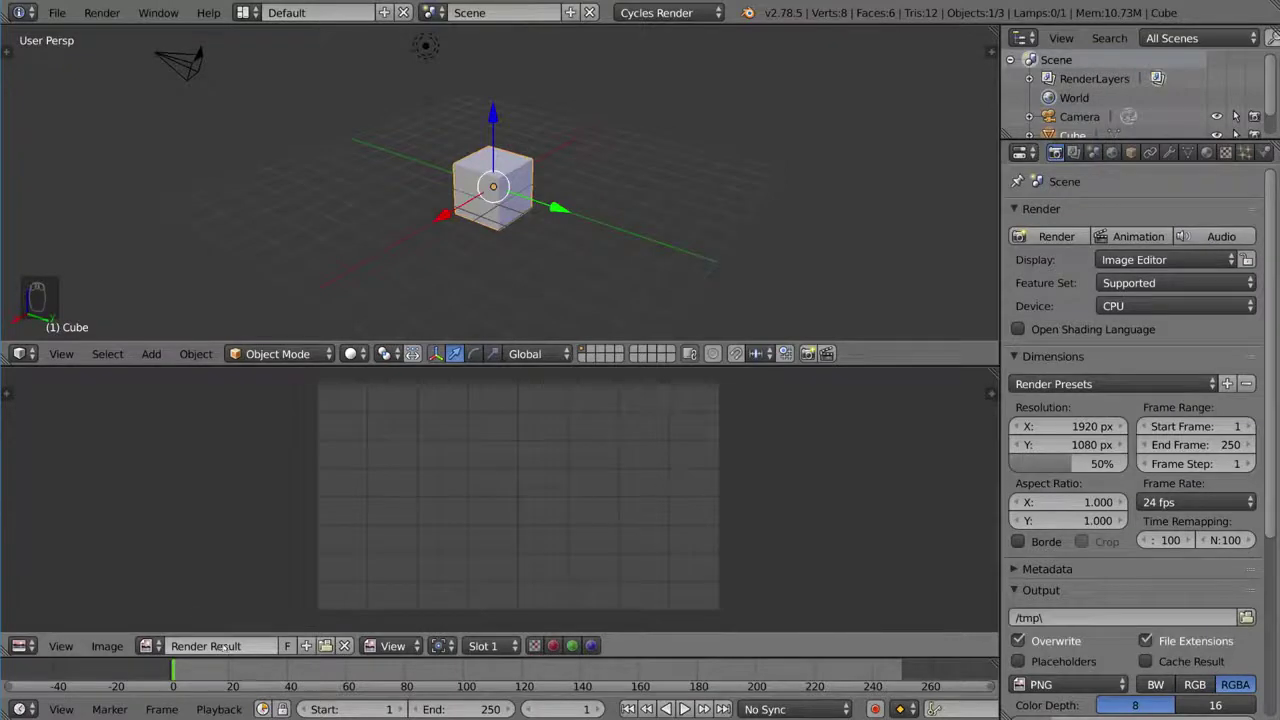
{"action": "left_click", "coordinate": [148, 646]}
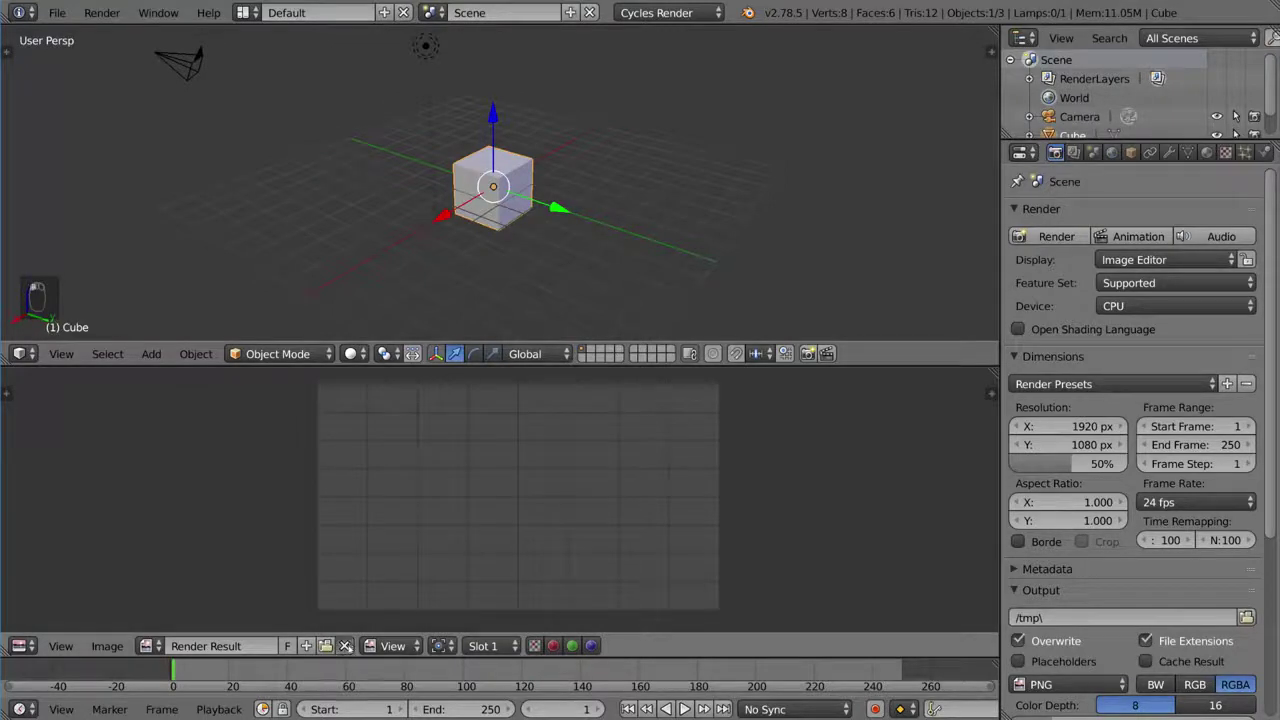
{"action": "left_click", "coordinate": [345, 645]}
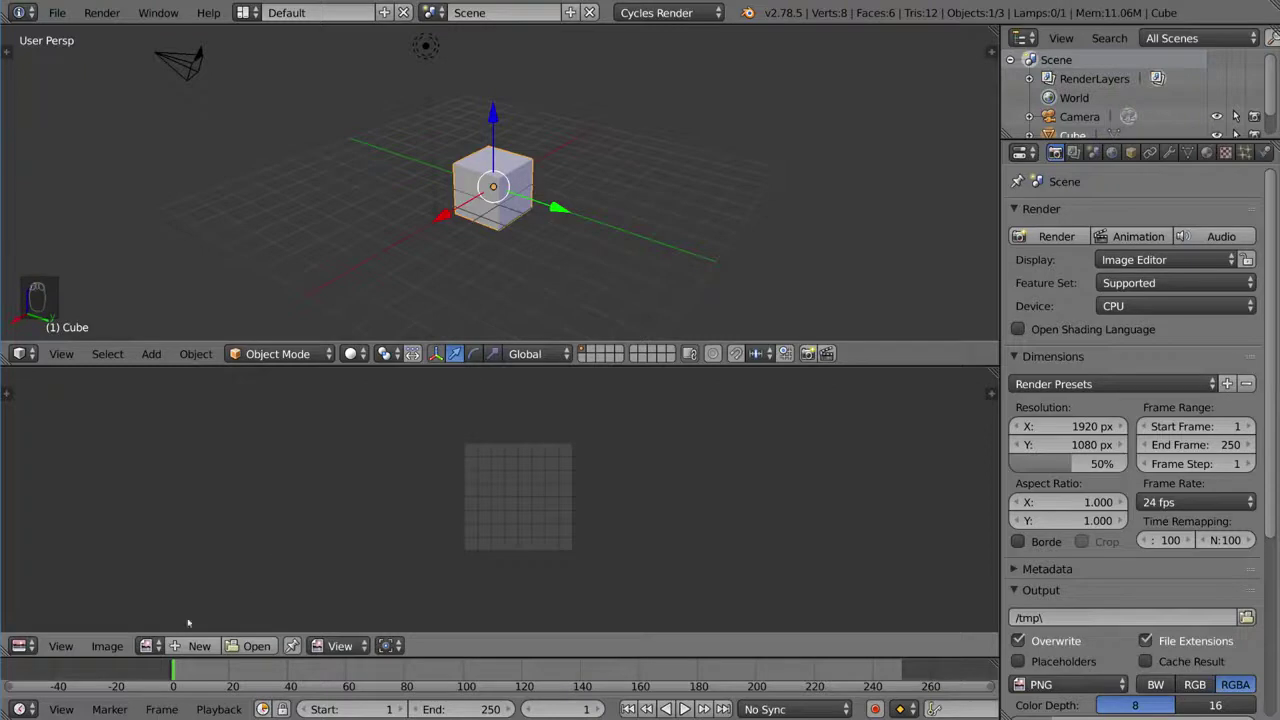
{"action": "left_click", "coordinate": [150, 645]}
{"action": "scroll", "coordinate": [535, 499], "scroll_direction": "up", "scroll_amount": 2}
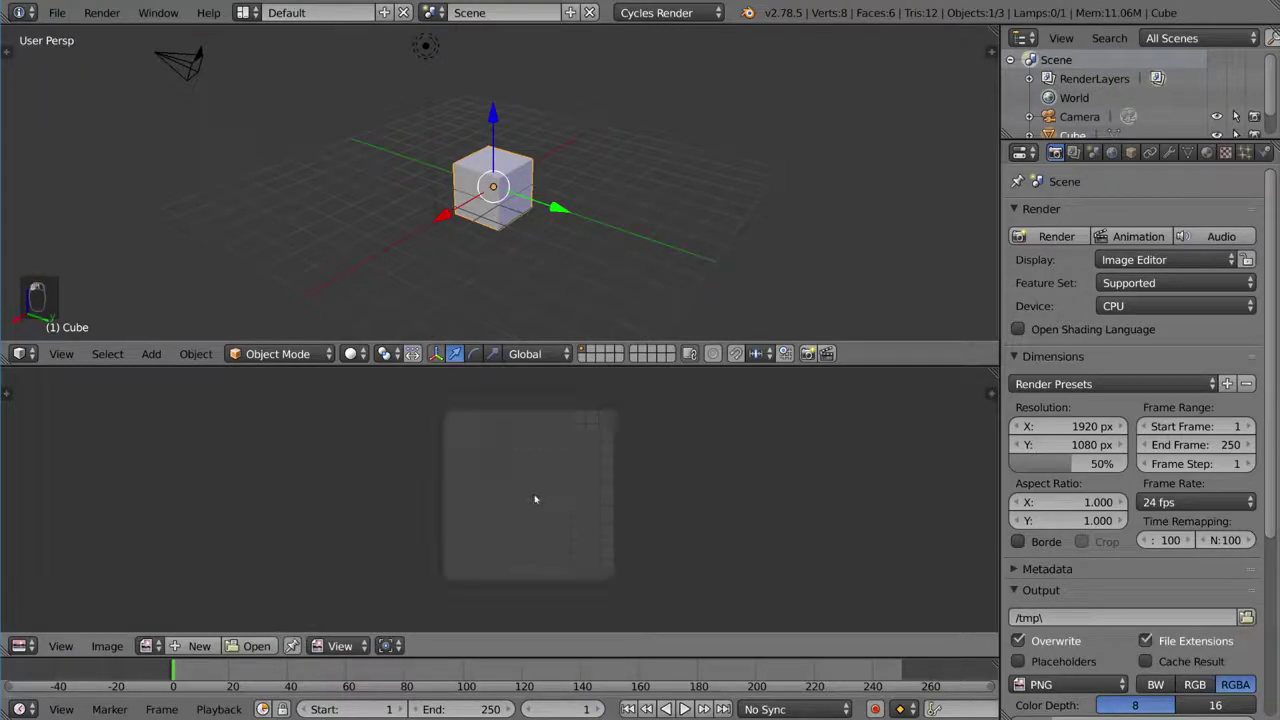
{"action": "scroll", "coordinate": [535, 499], "scroll_direction": "up", "scroll_amount": 1}
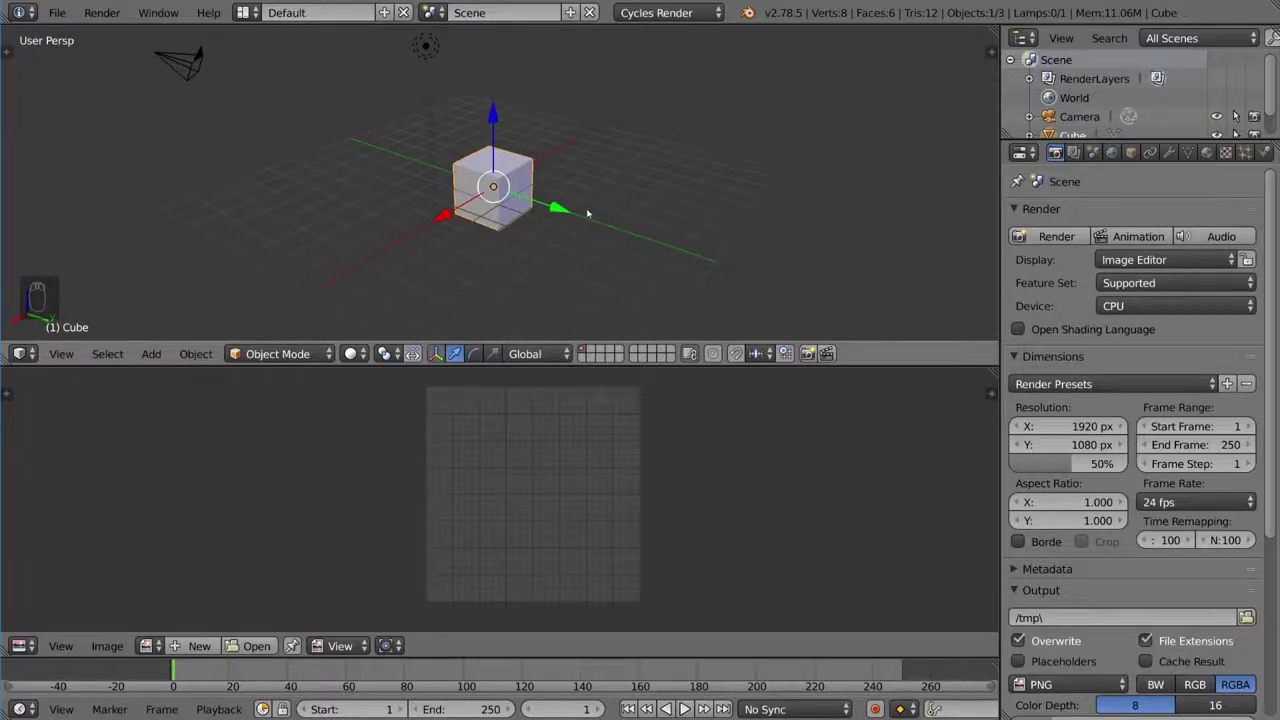
Put the whole cube in Edit Mode, zoom in, and bring up the UV Mapping menu
{"action": "key", "text": "Tab"}
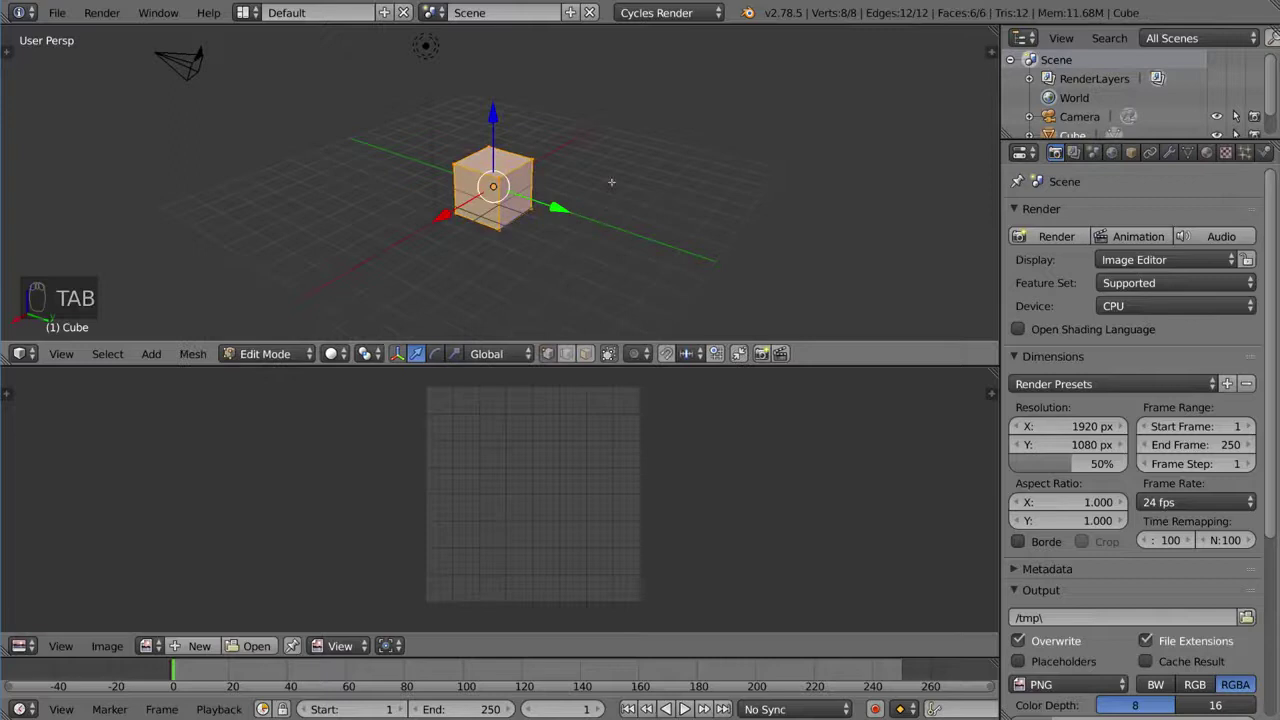
{"action": "scroll", "coordinate": [623, 214], "scroll_direction": "up", "scroll_amount": 2}
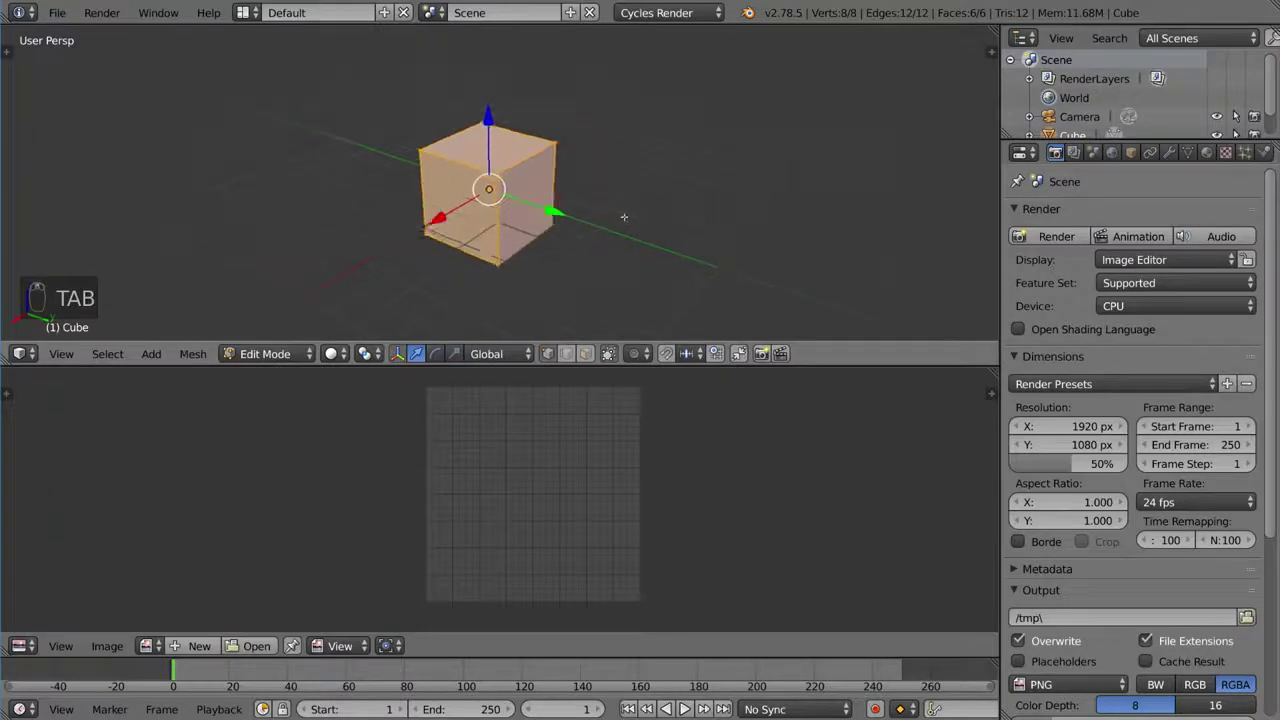
{"action": "scroll", "coordinate": [623, 214], "scroll_direction": "up", "scroll_amount": 1}
{"action": "scroll", "coordinate": [640, 214], "scroll_direction": "up", "scroll_amount": 2}
{"action": "scroll", "coordinate": [642, 213], "scroll_direction": "down", "scroll_amount": 1}
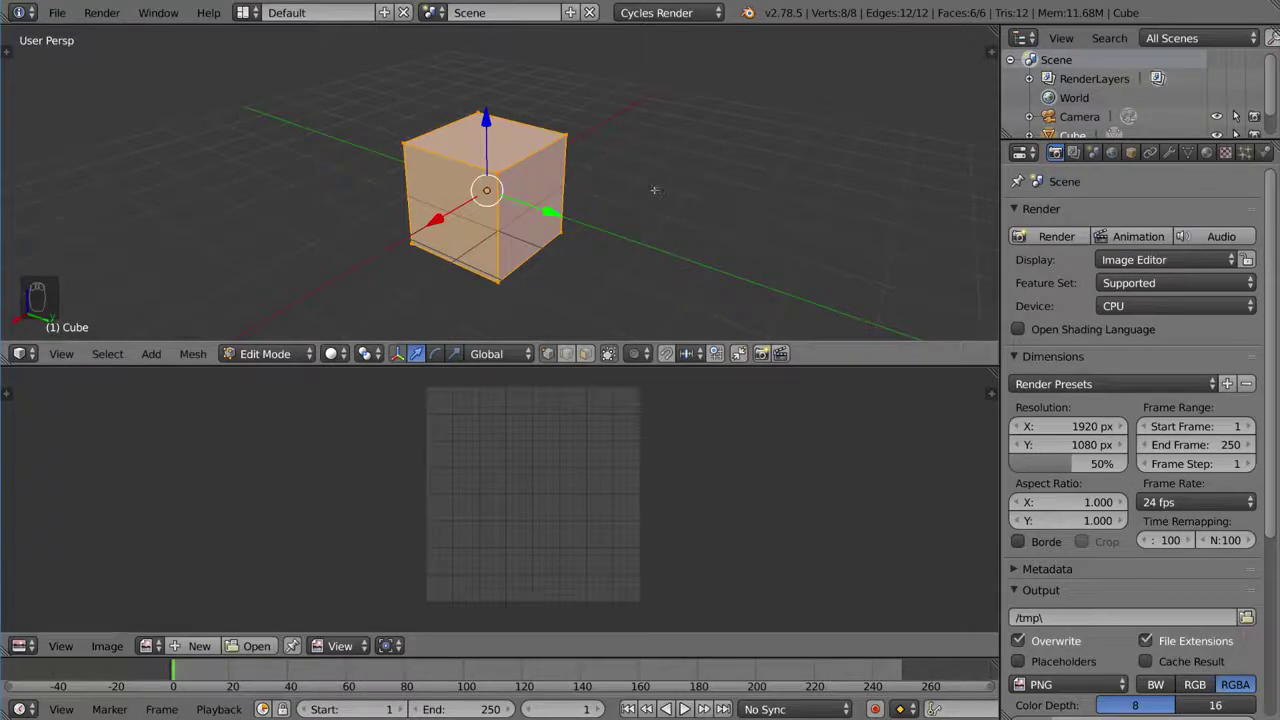
{"action": "key", "text": "u"}
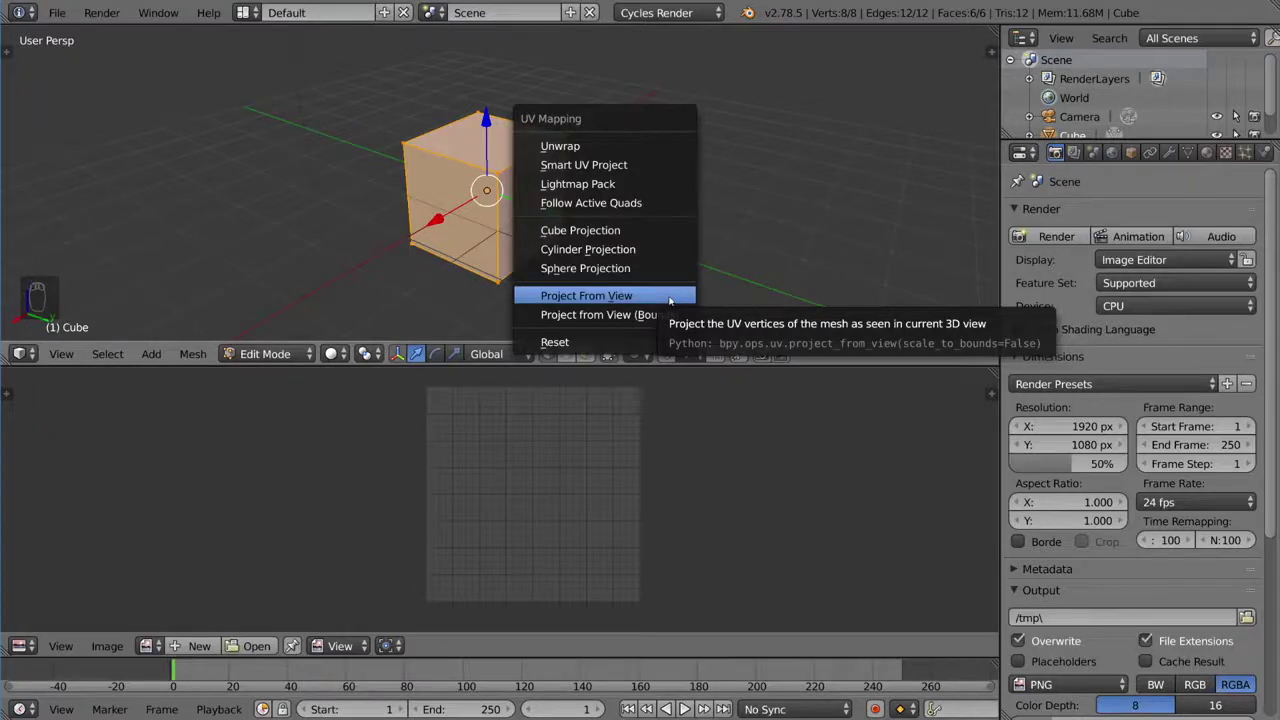
Unwrap the cube's UVs and select the top-right UV vertex
{"action": "key", "text": "u"}
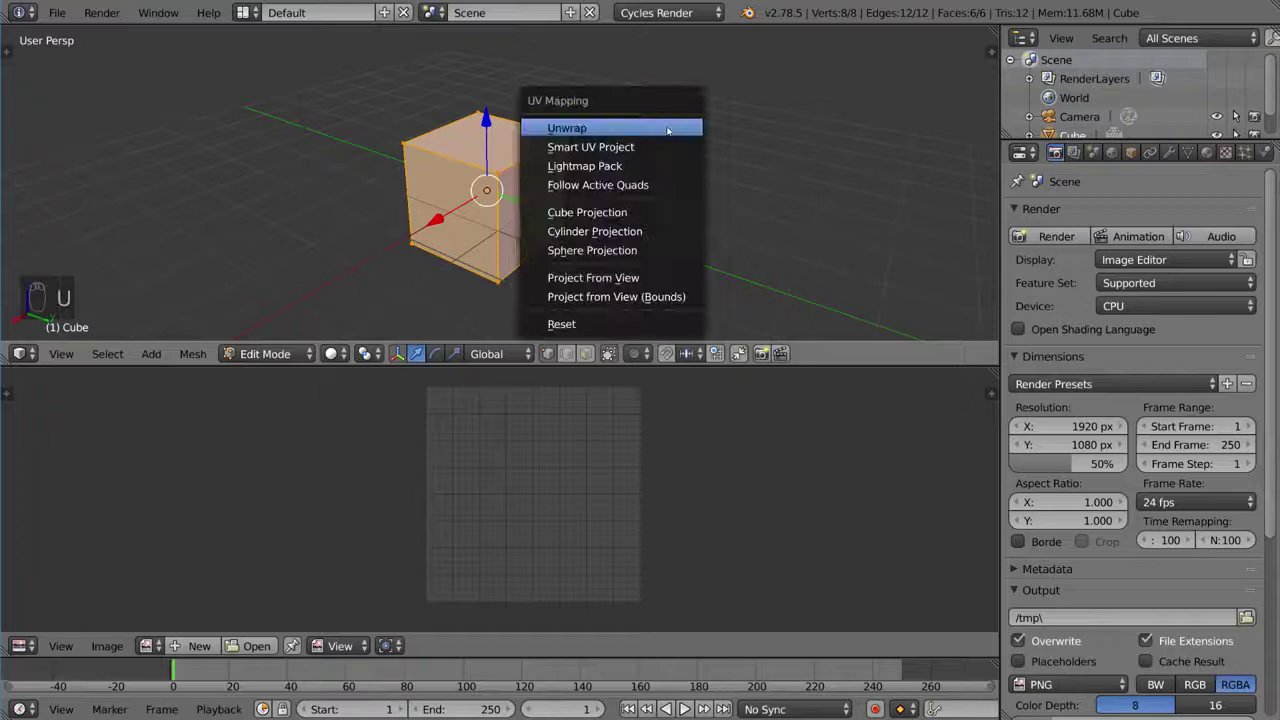
{"action": "left_click", "coordinate": [643, 128]}
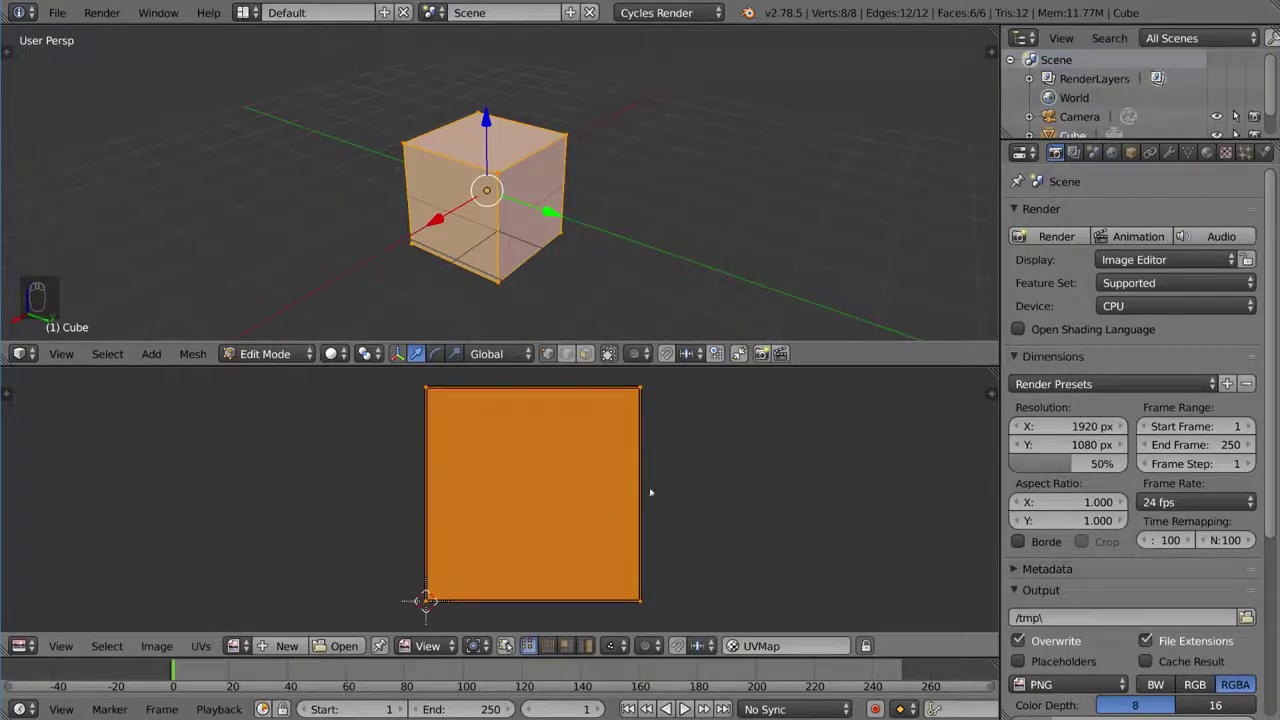
{"action": "right_click", "coordinate": [641, 389]}
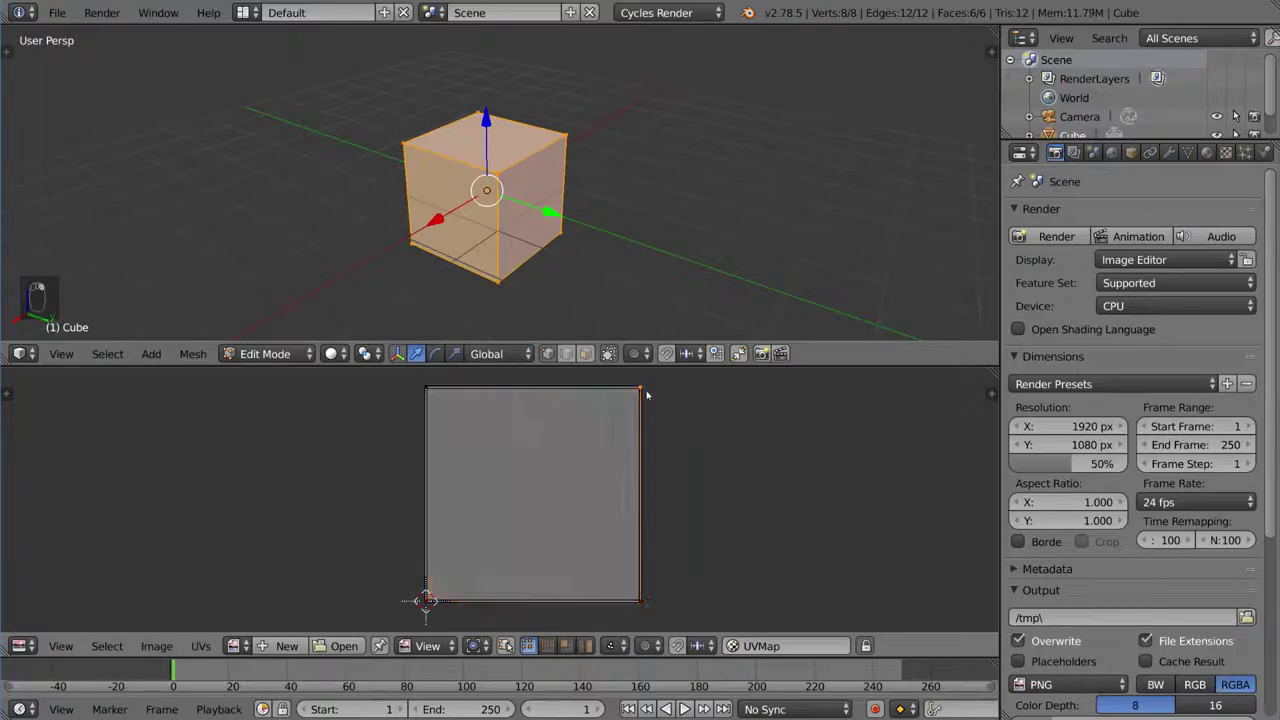
Try moving the top-right UV vertex four times, cancelling each move so it stays in its corner
{"action": "key", "text": "g"}
{"action": "key", "text": "Escape"}
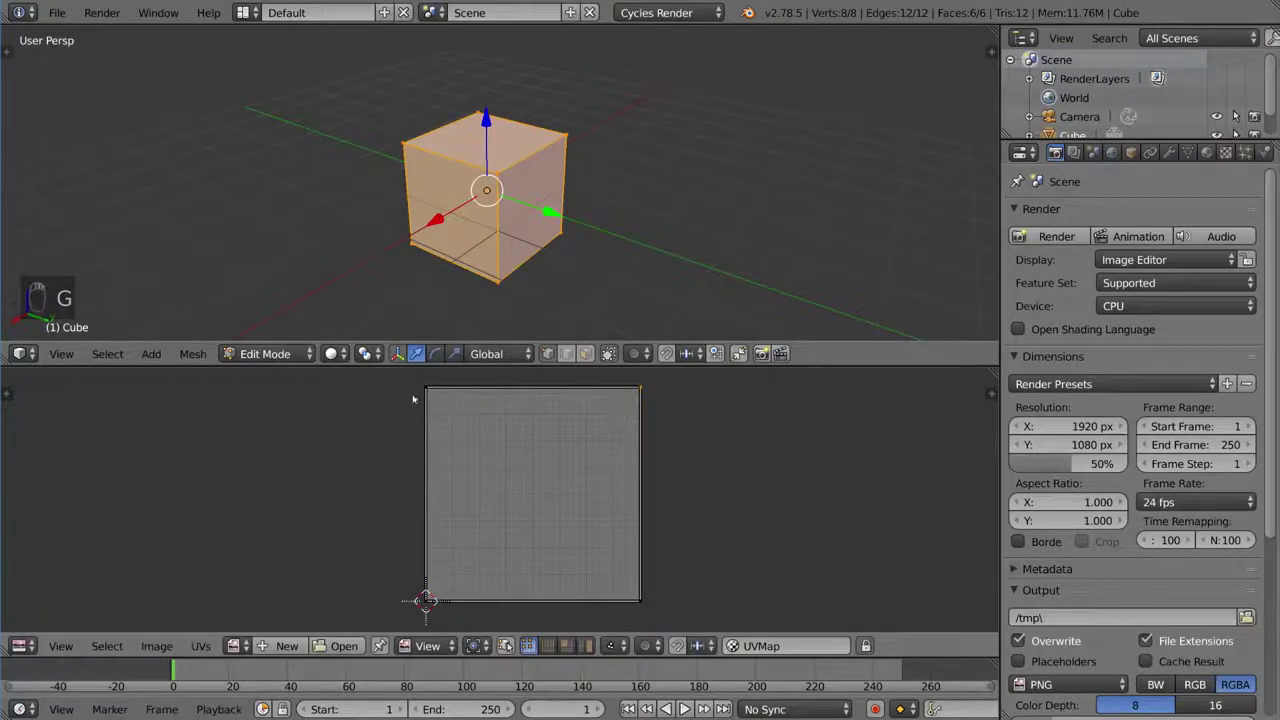
{"action": "key", "text": "g"}
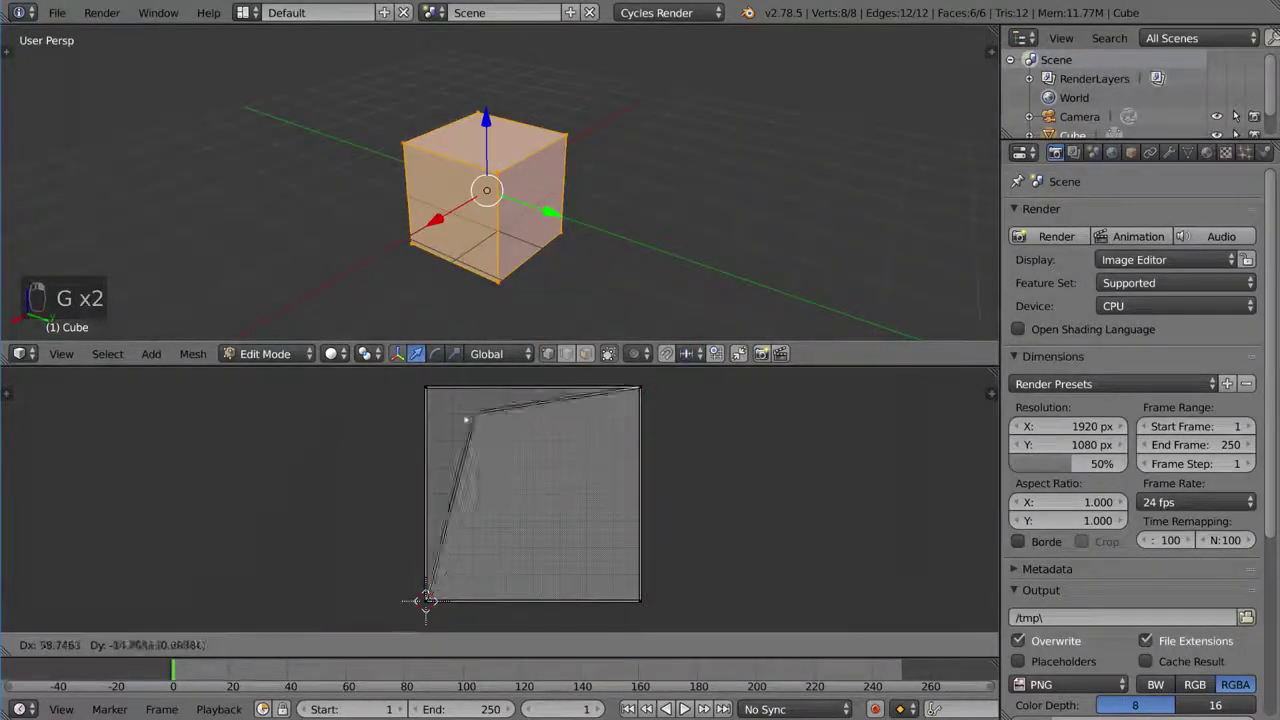
{"action": "key", "text": "Escape"}
{"action": "key", "text": "g"}
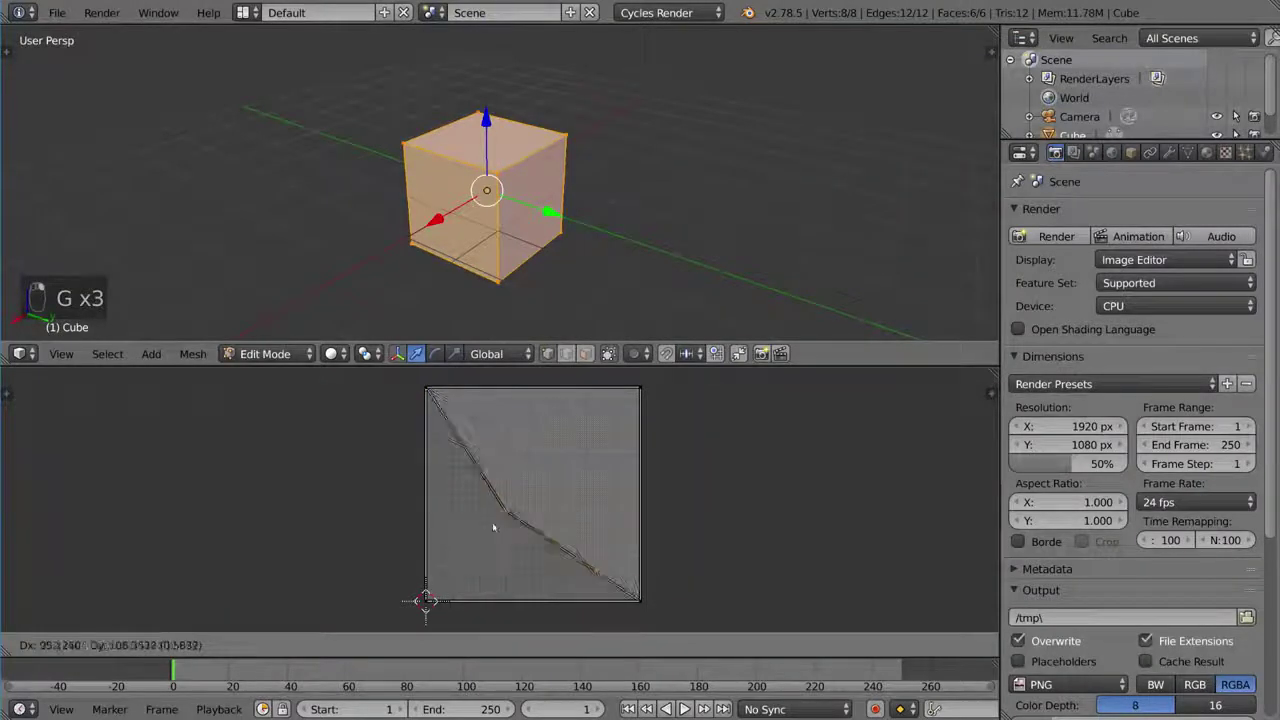
{"action": "key", "text": "Escape"}
{"action": "key", "text": "g"}
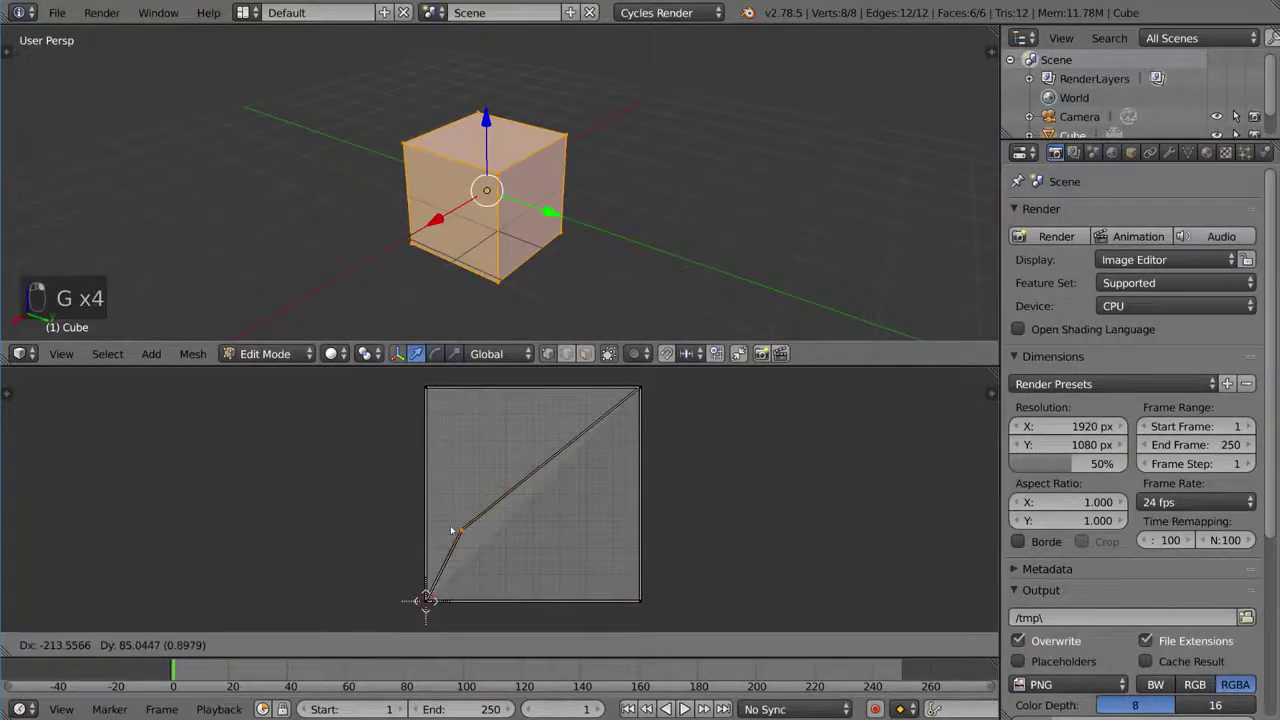
{"action": "key", "text": "Escape"}
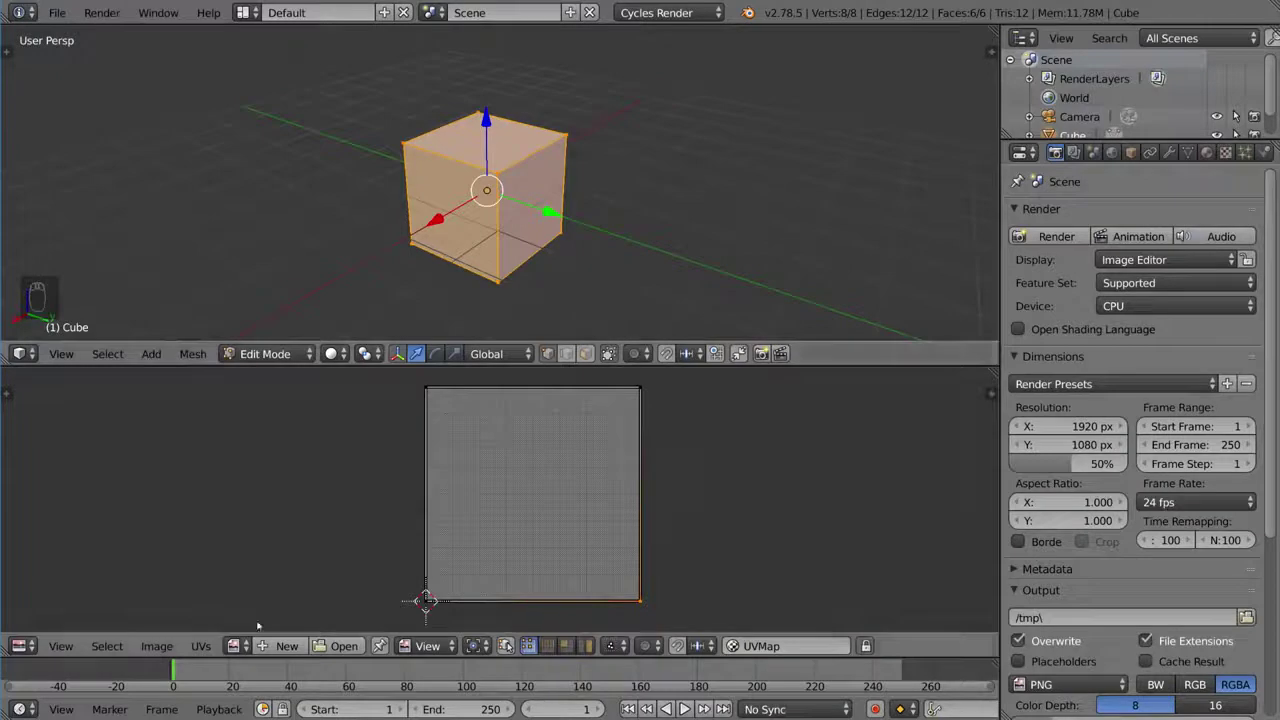
Configure a new image named 'uv test', 2048 × 2048 px, with UV Grid generated type
{"action": "left_click", "coordinate": [283, 645]}
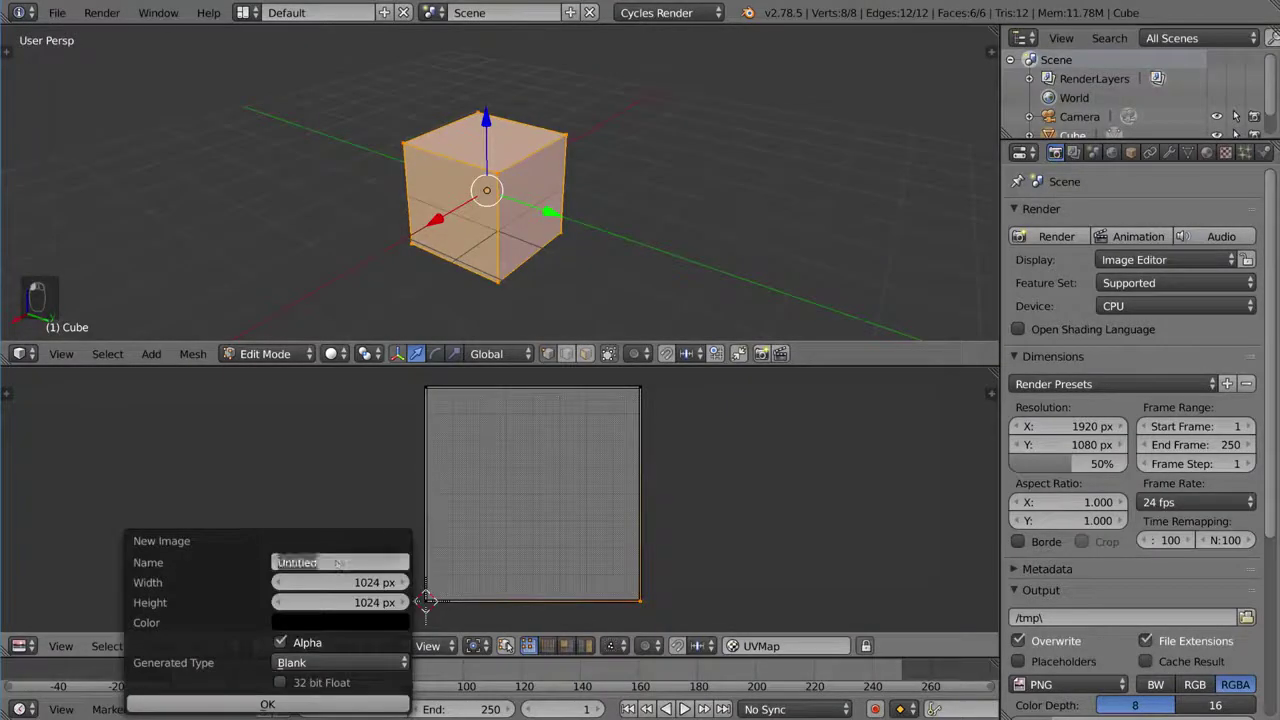
{"action": "left_click", "coordinate": [335, 562]}
{"action": "type", "text": "uv test"}
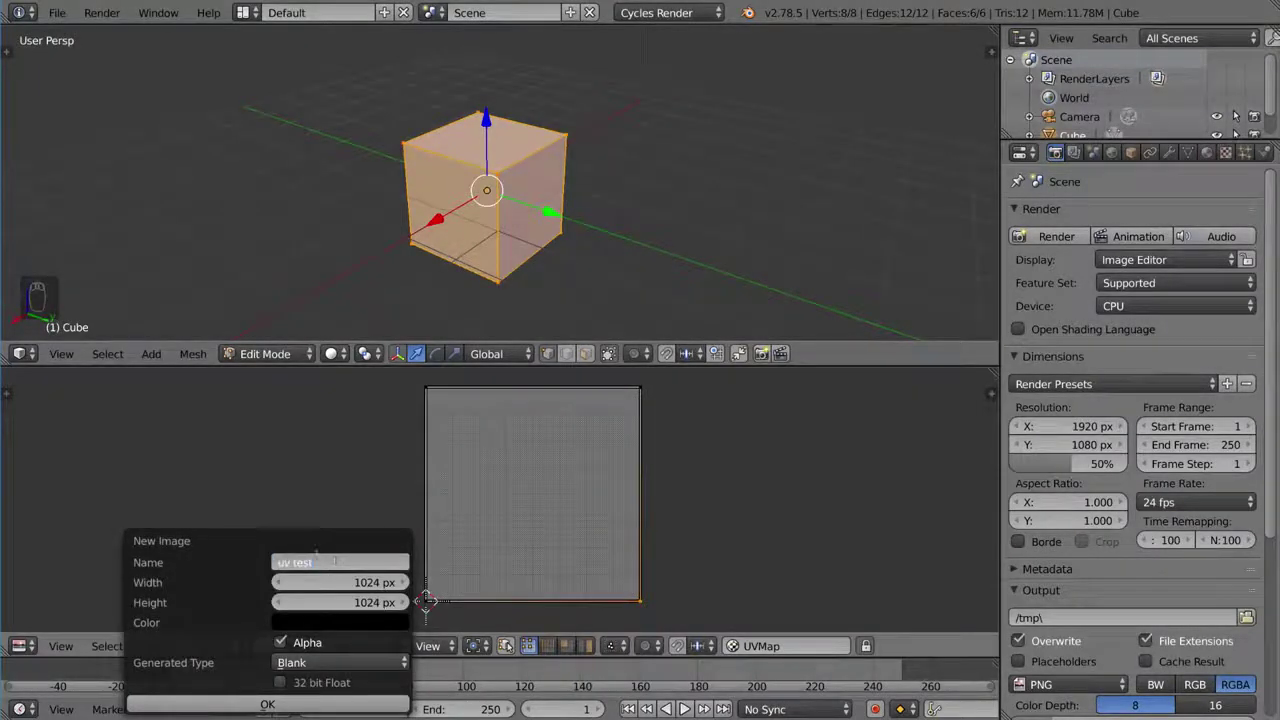
{"action": "left_click", "coordinate": [342, 582]}
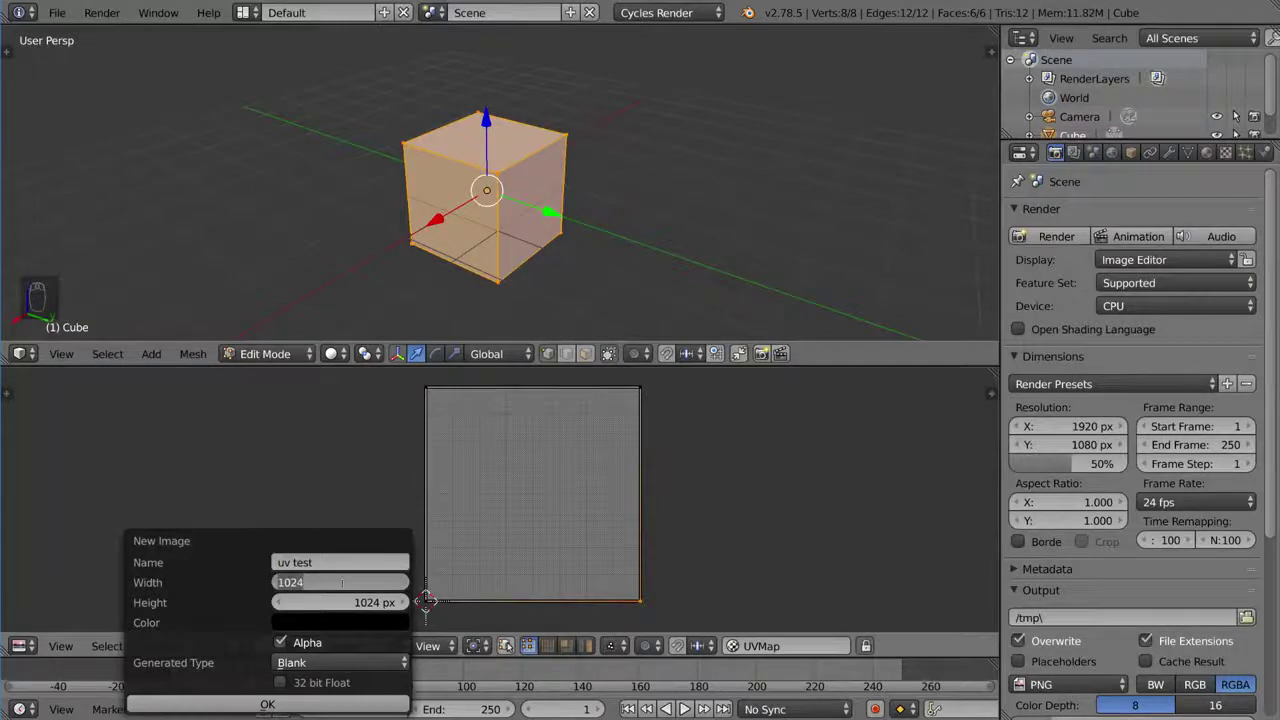
{"action": "type", "text": "2048"}
{"action": "key", "text": "Tab"}
{"action": "type", "text": "2048"}
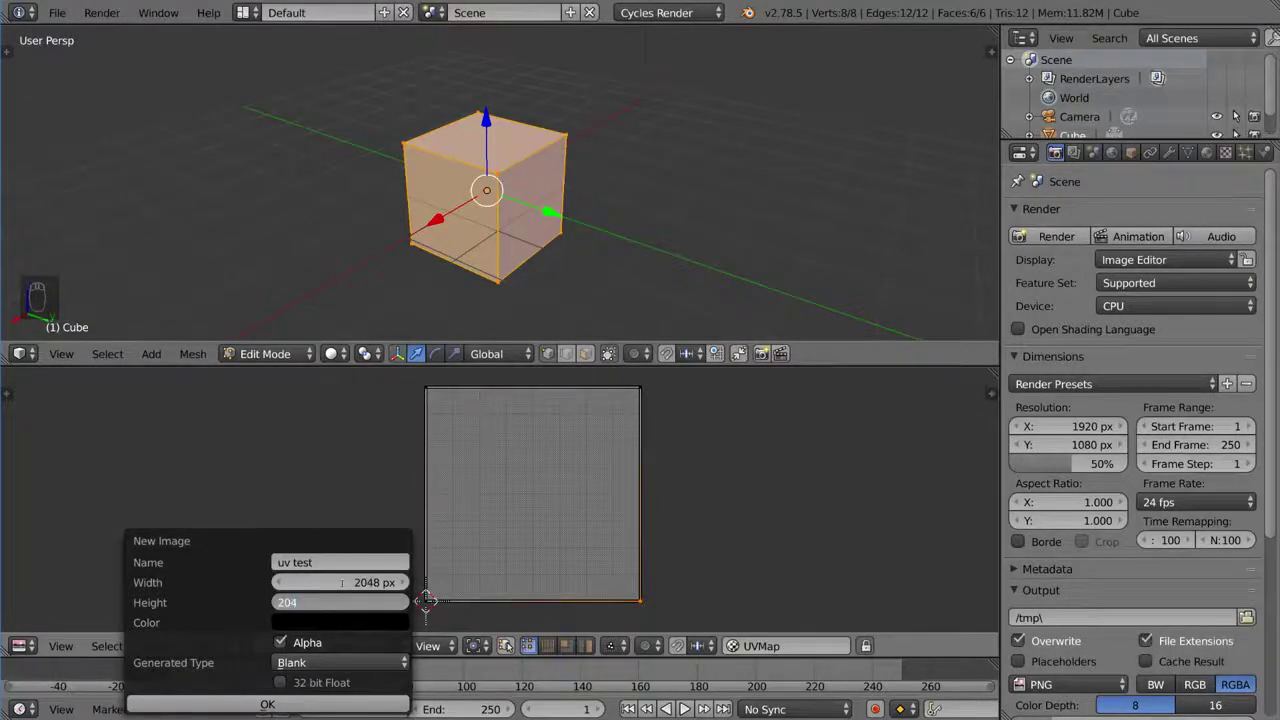
{"action": "key", "text": "Return"}
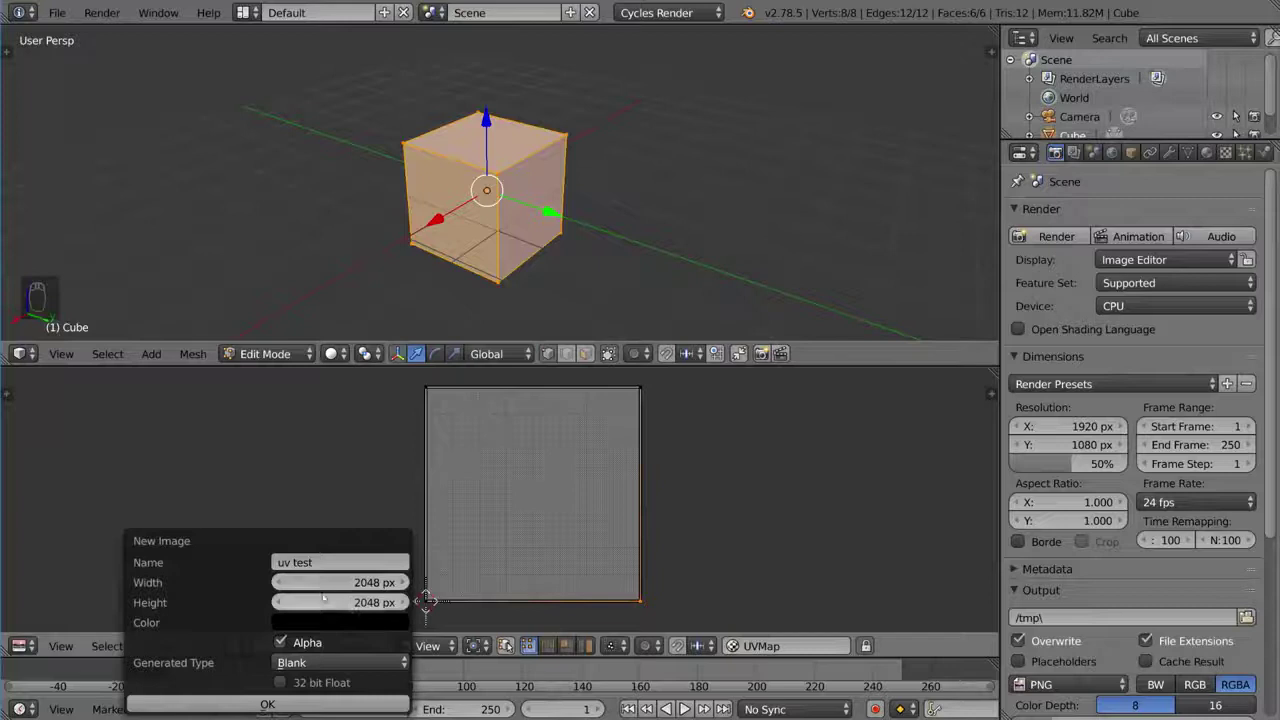
{"action": "left_click", "coordinate": [296, 663]}
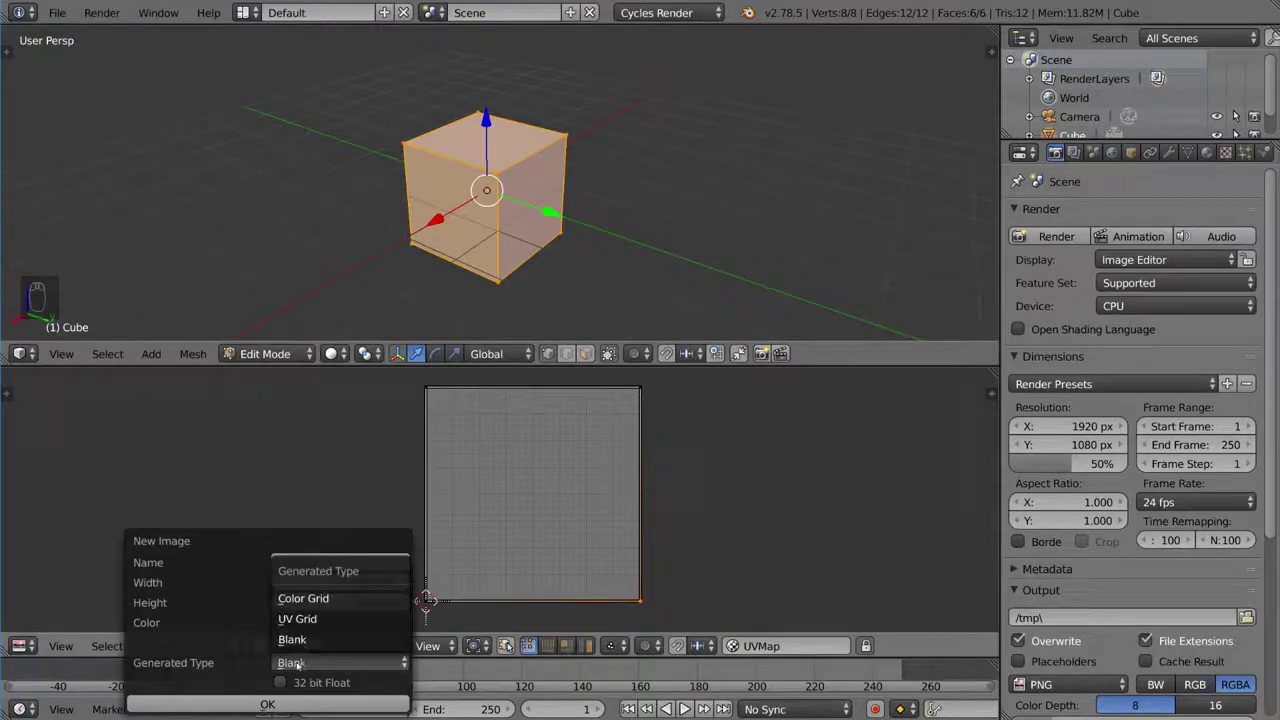
{"action": "left_click", "coordinate": [330, 620]}
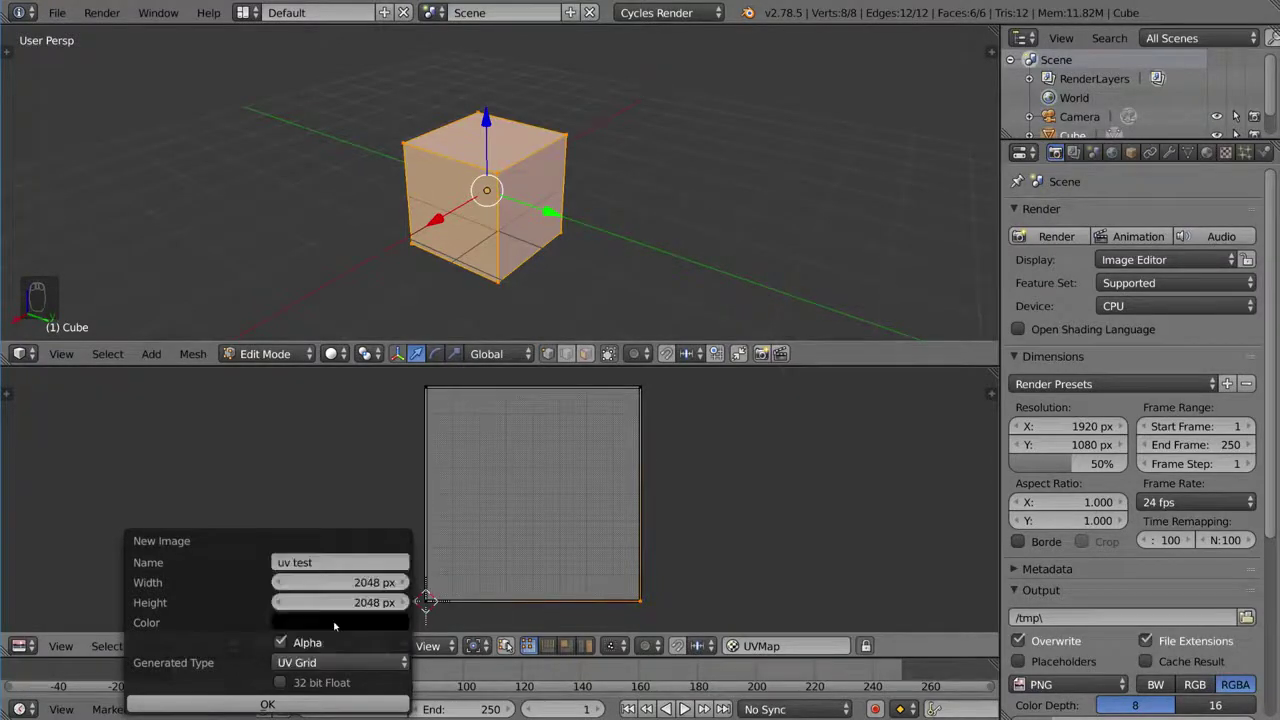
Create the uv test image and zoom the UV editor to fit it
{"action": "left_click", "coordinate": [281, 705]}
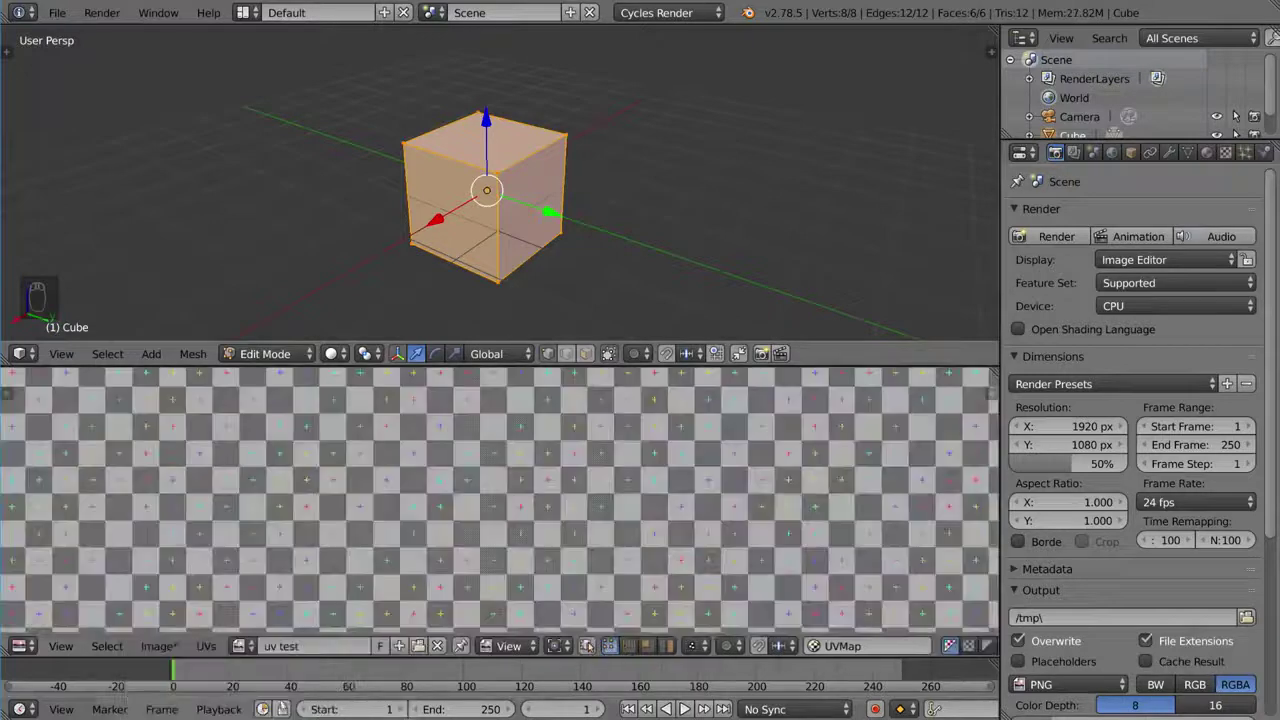
{"action": "scroll", "coordinate": [606, 527], "scroll_direction": "down", "scroll_amount": 3}
{"action": "scroll", "coordinate": [606, 527], "scroll_direction": "down", "scroll_amount": 1}
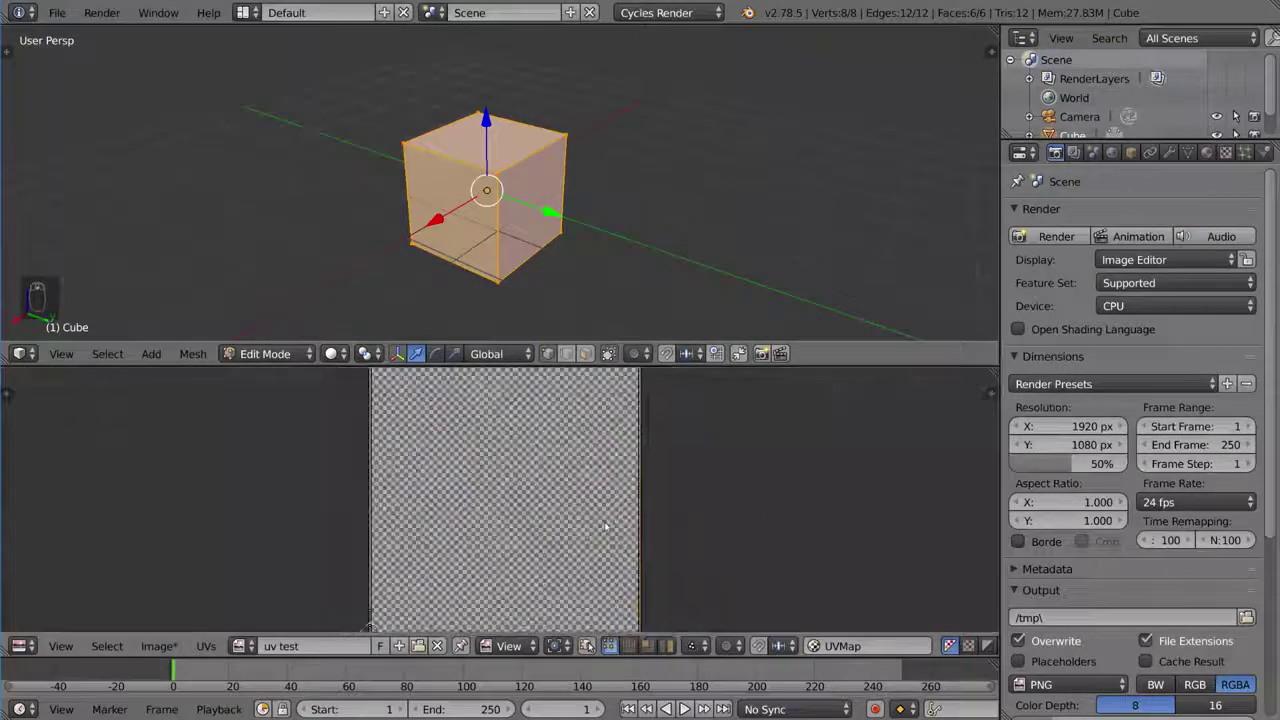
{"action": "scroll", "coordinate": [606, 527], "scroll_direction": "down", "scroll_amount": 1}
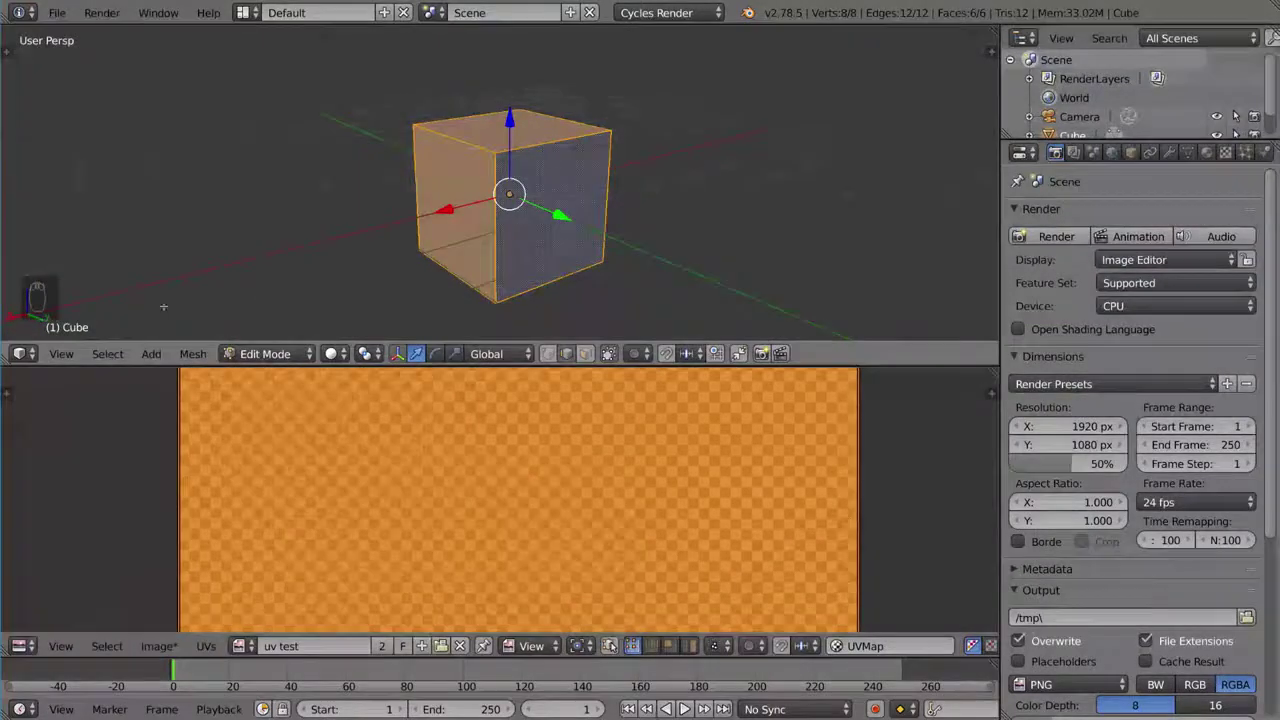
Switch the 3D view to Texture shading and frame the cube
{"action": "left_click", "coordinate": [331, 353]}
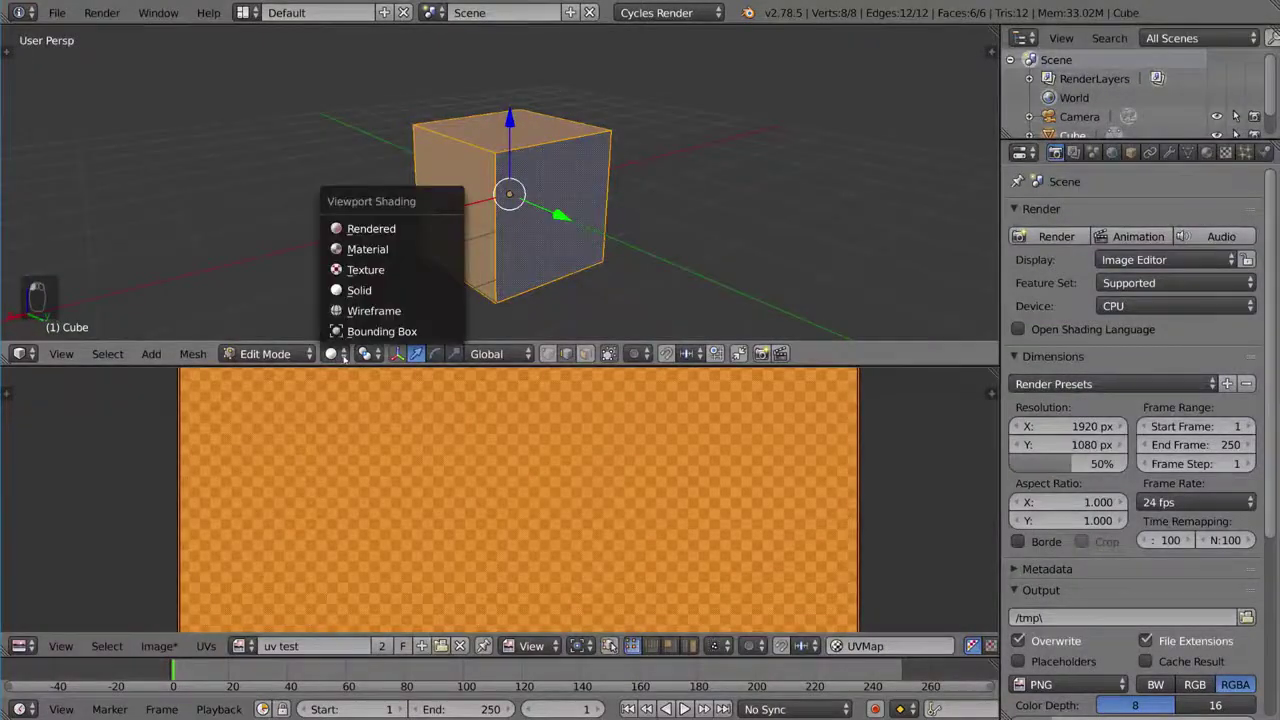
{"action": "left_click", "coordinate": [365, 270]}
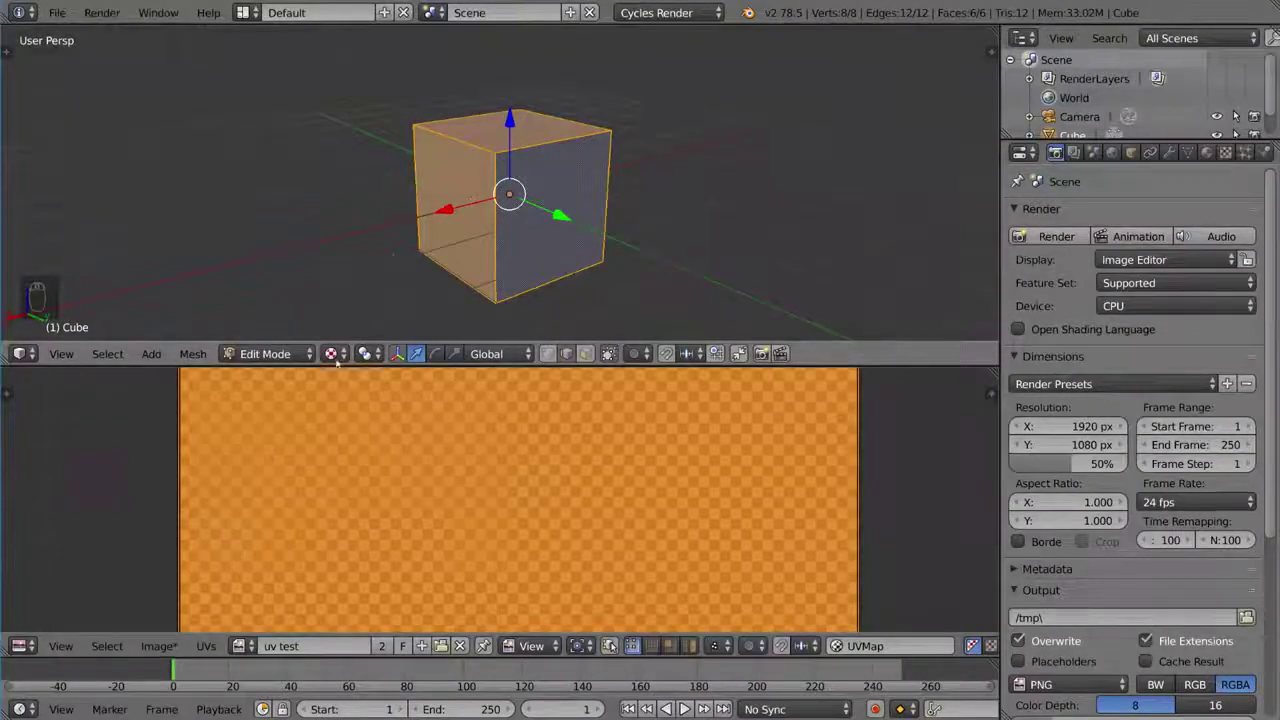
{"action": "scroll", "coordinate": [530, 158], "scroll_direction": "up", "scroll_amount": 2}
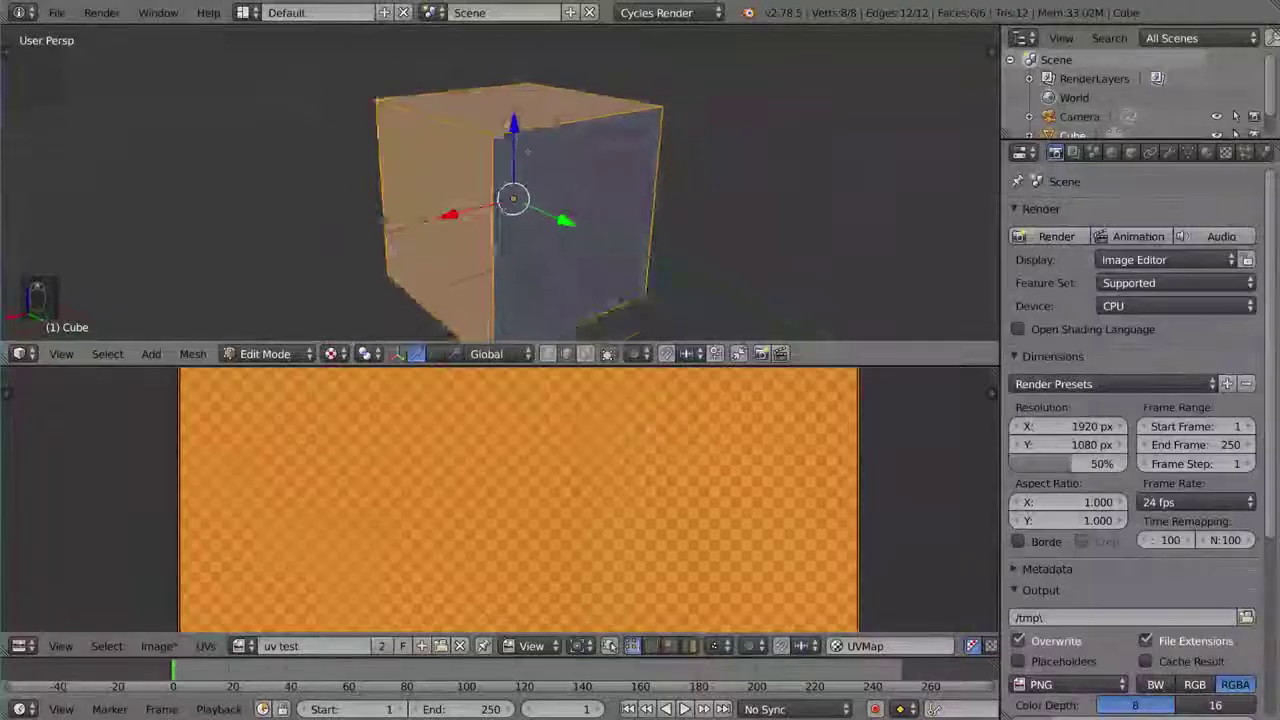
{"action": "scroll", "coordinate": [530, 158], "scroll_direction": "up", "scroll_amount": 2}
{"action": "scroll", "coordinate": [530, 158], "scroll_direction": "up", "scroll_amount": 2}
{"action": "scroll", "coordinate": [530, 158], "scroll_direction": "up", "scroll_amount": 2}
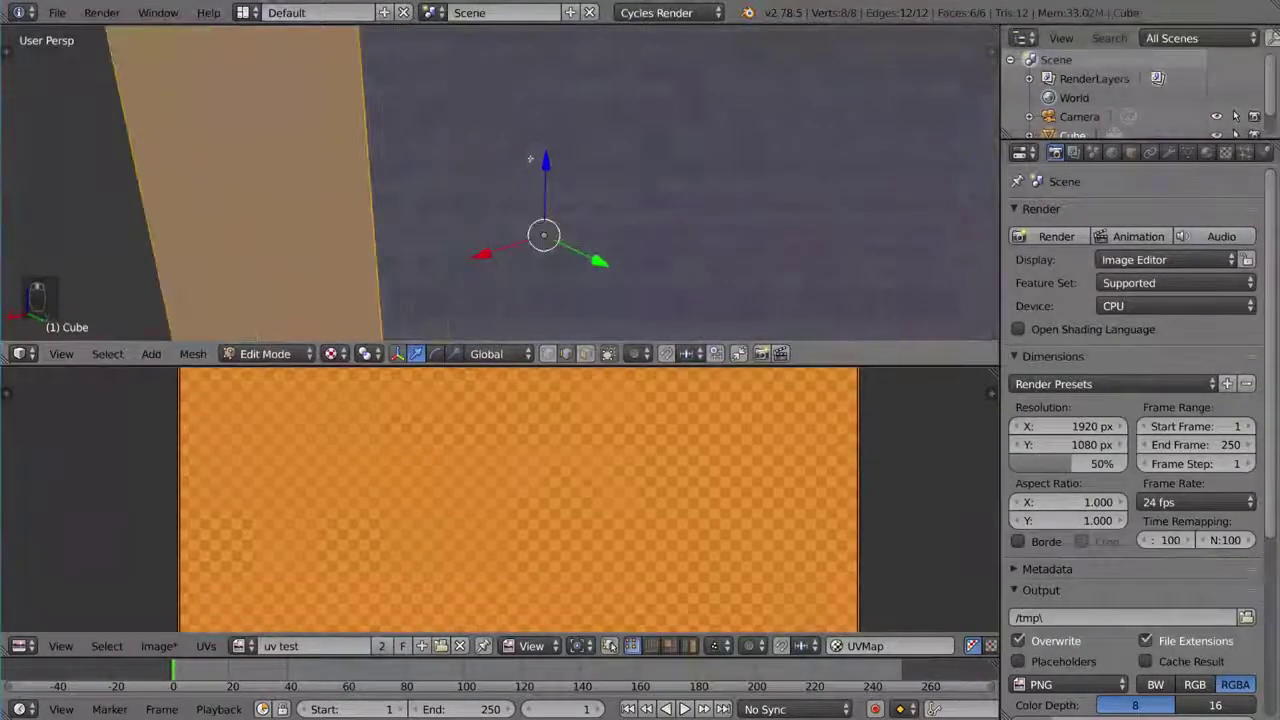
{"action": "key", "text": "KP_Decimal"}
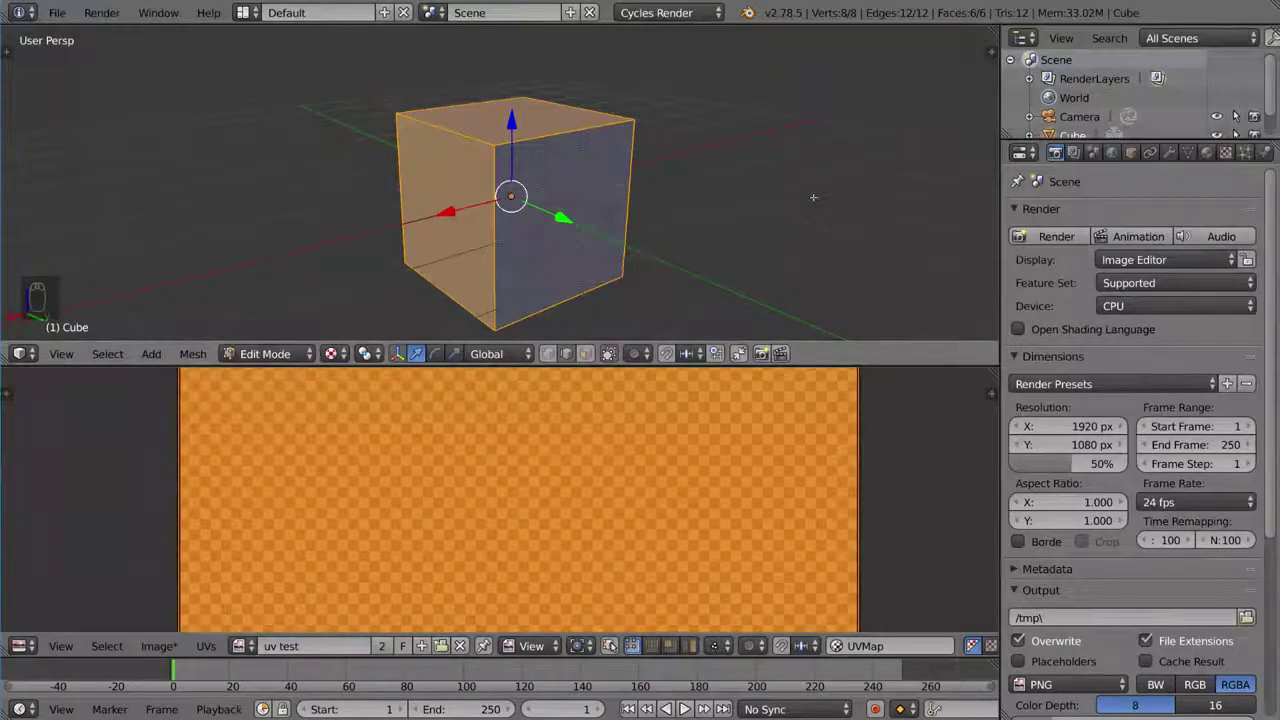
Add a new cube material whose colour is an Image Texture using uv test
{"action": "left_click", "coordinate": [1208, 153]}
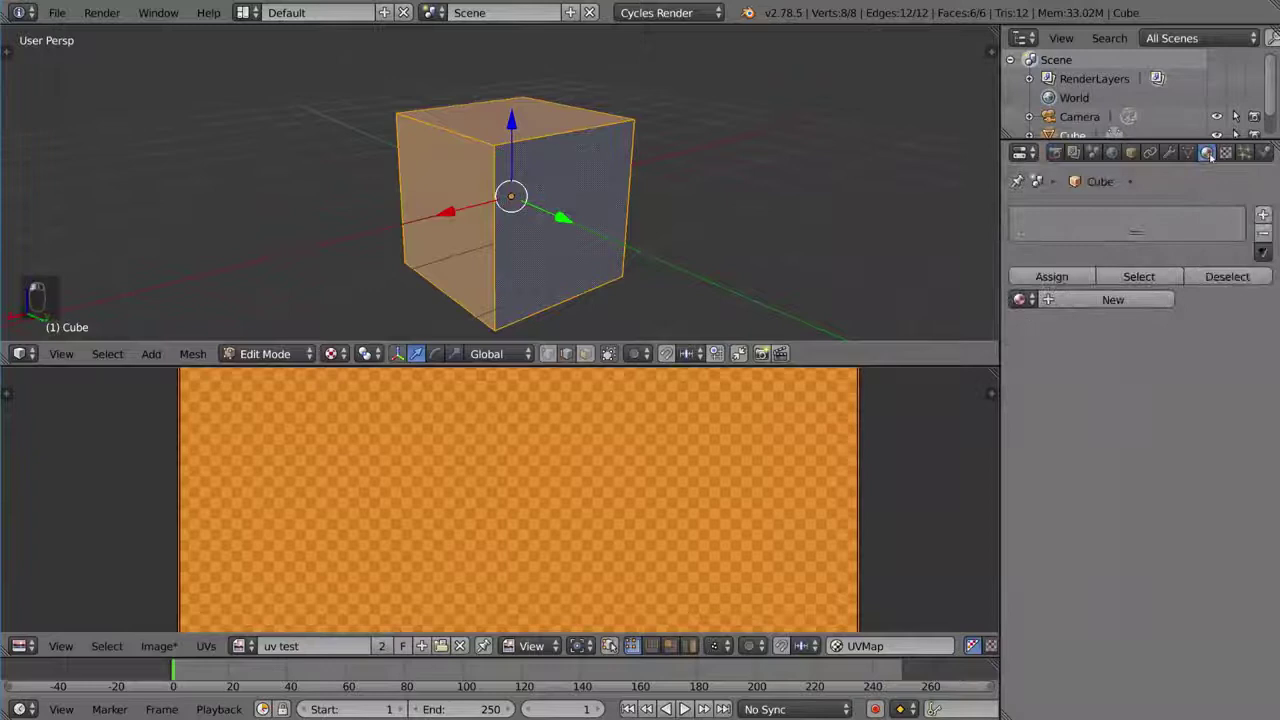
{"action": "left_click", "coordinate": [1088, 300]}
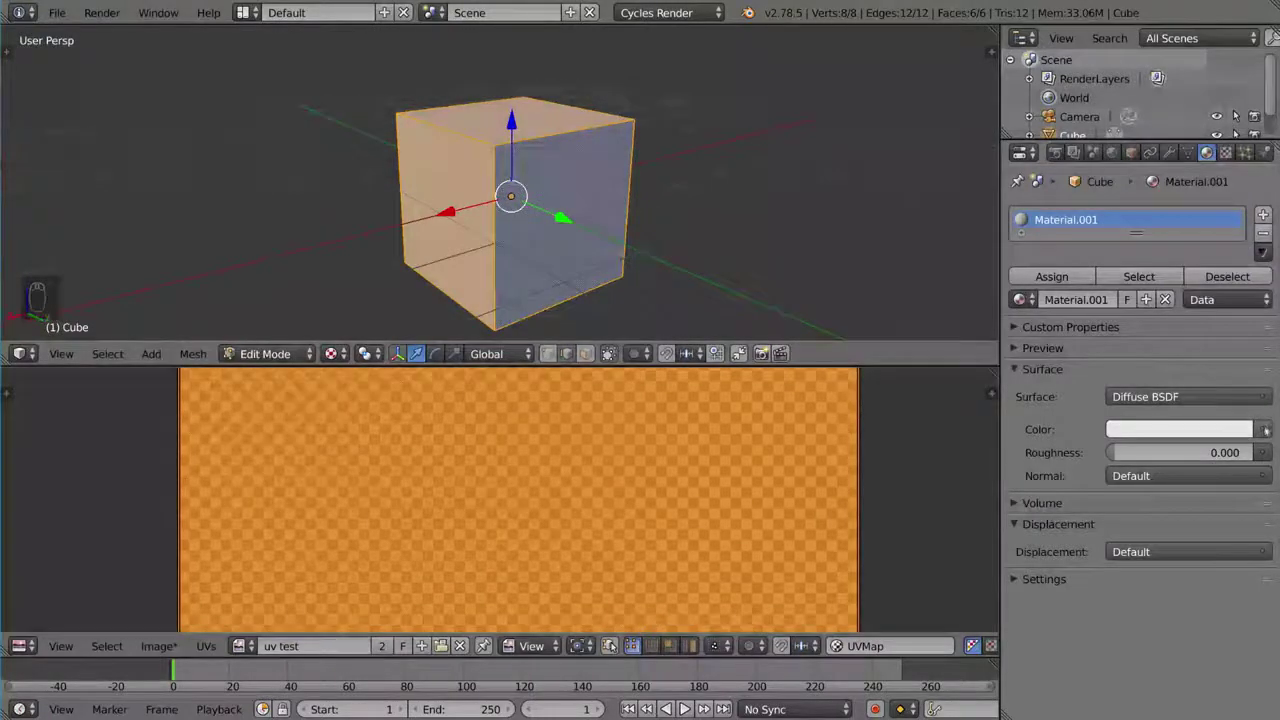
{"action": "left_click", "coordinate": [1266, 430]}
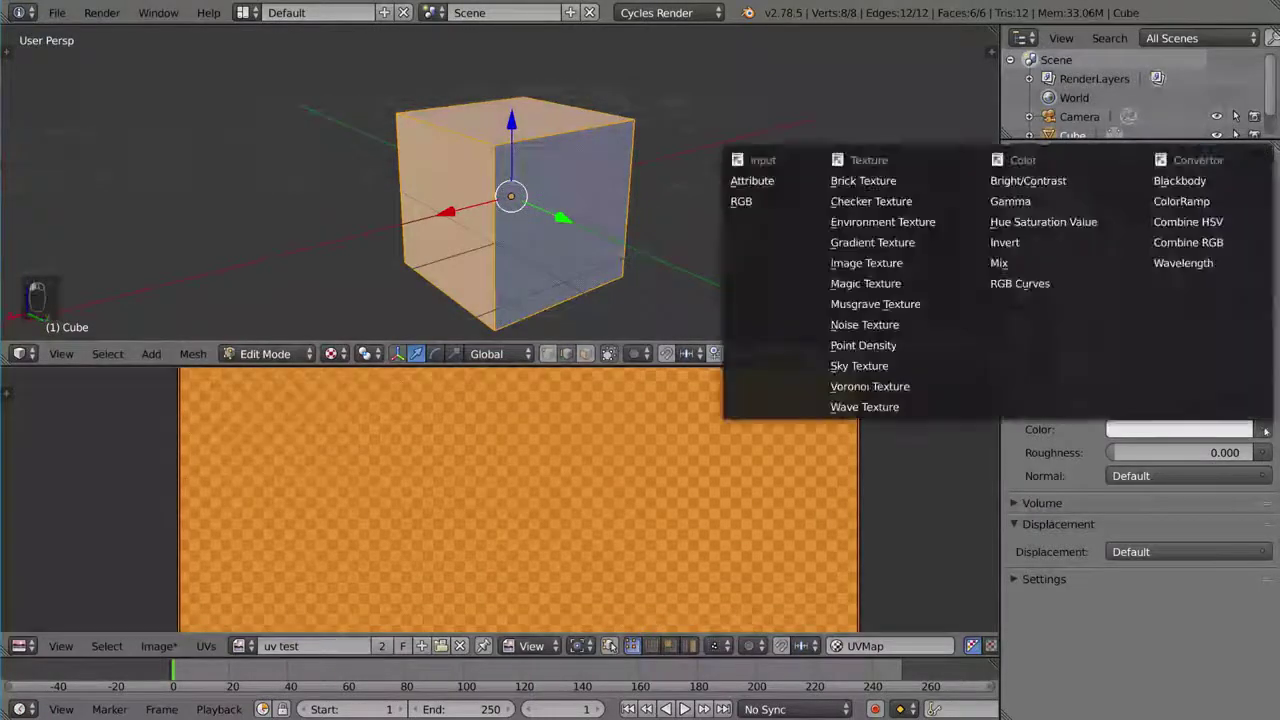
{"action": "left_click", "coordinate": [907, 264]}
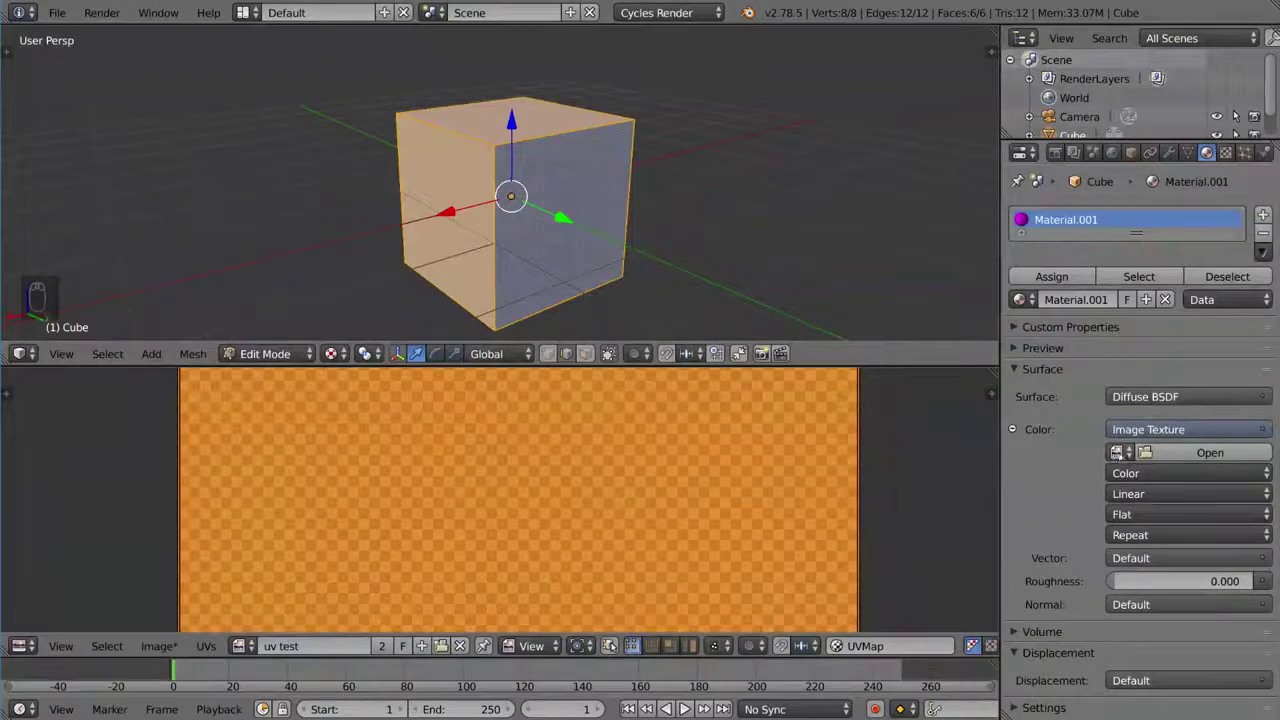
{"action": "left_click", "coordinate": [1117, 452]}
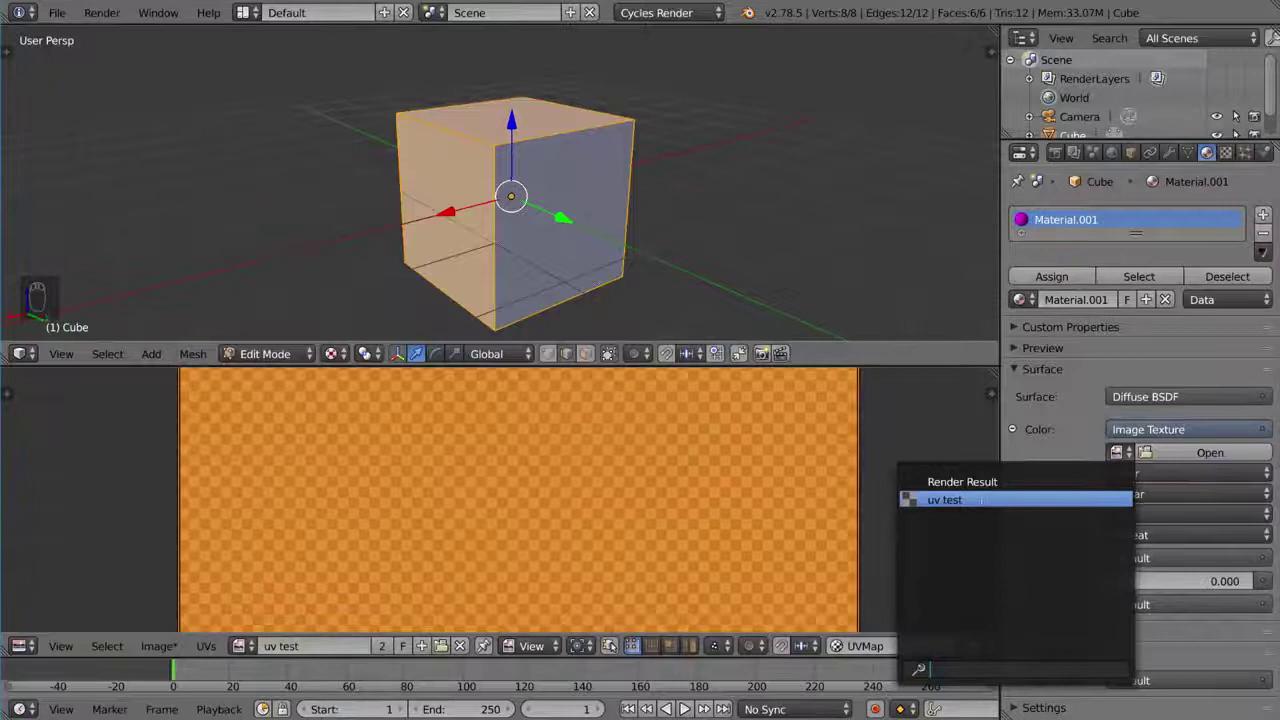
{"action": "left_click", "coordinate": [980, 500]}
Zoom and orbit the 3D view to inspect the cube's top and sides
{"action": "scroll", "coordinate": [616, 120], "scroll_direction": "up", "scroll_amount": 1}
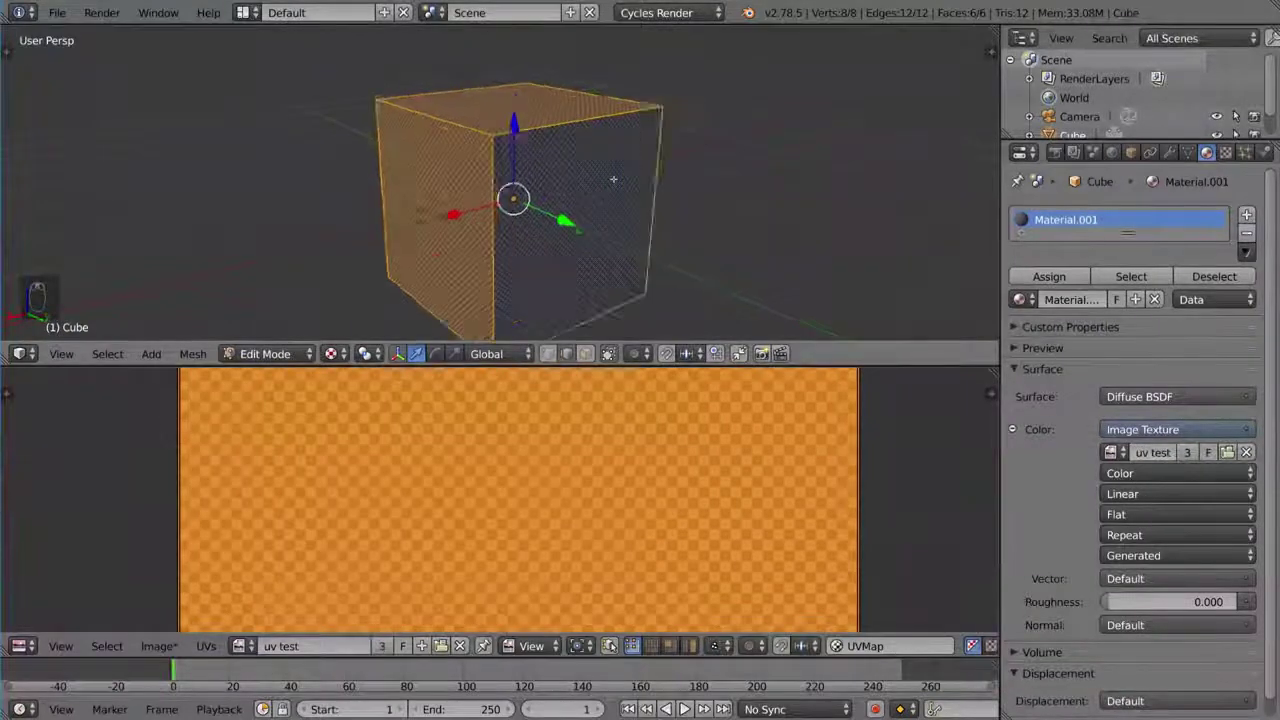
{"action": "scroll", "coordinate": [616, 120], "scroll_direction": "up", "scroll_amount": 3}
{"action": "scroll", "coordinate": [616, 120], "scroll_direction": "up", "scroll_amount": 3}
{"action": "scroll", "coordinate": [616, 120], "scroll_direction": "down", "scroll_amount": 3}
{"action": "middle_click_drag", "start_coordinate": [616, 120], "coordinate": [604, 180]}
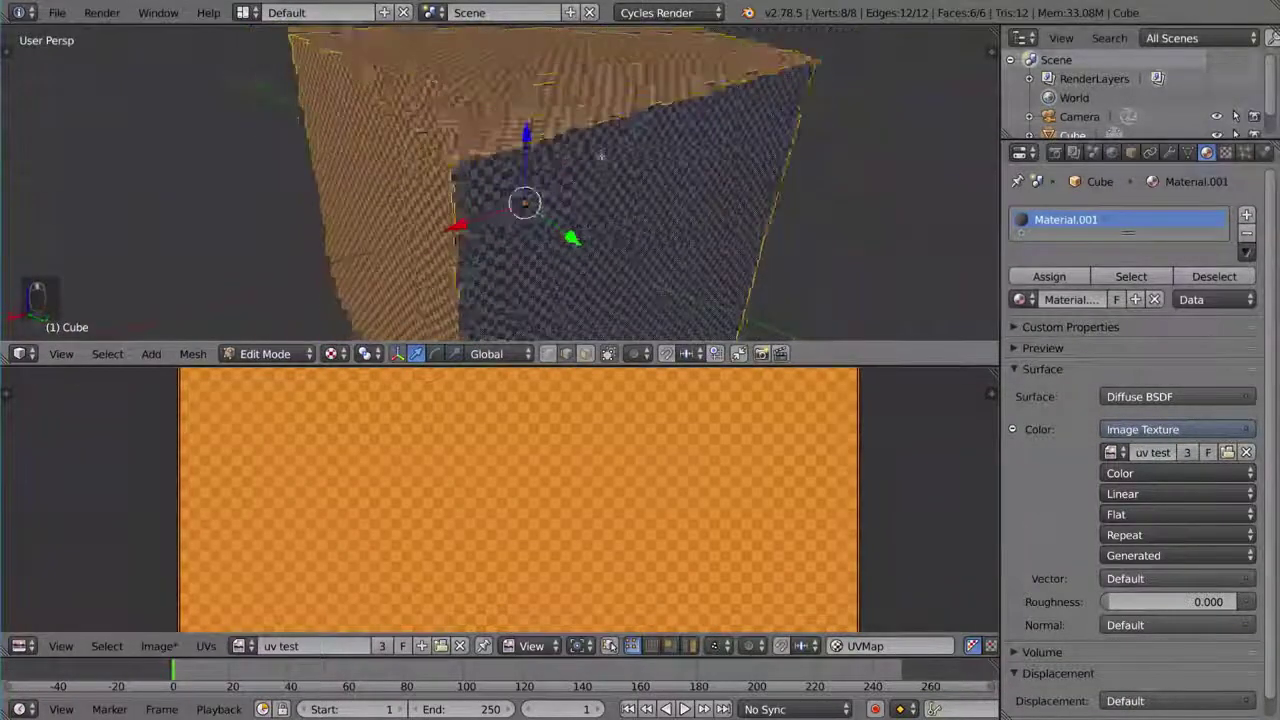
{"action": "scroll", "coordinate": [616, 120], "scroll_direction": "down", "scroll_amount": 2}
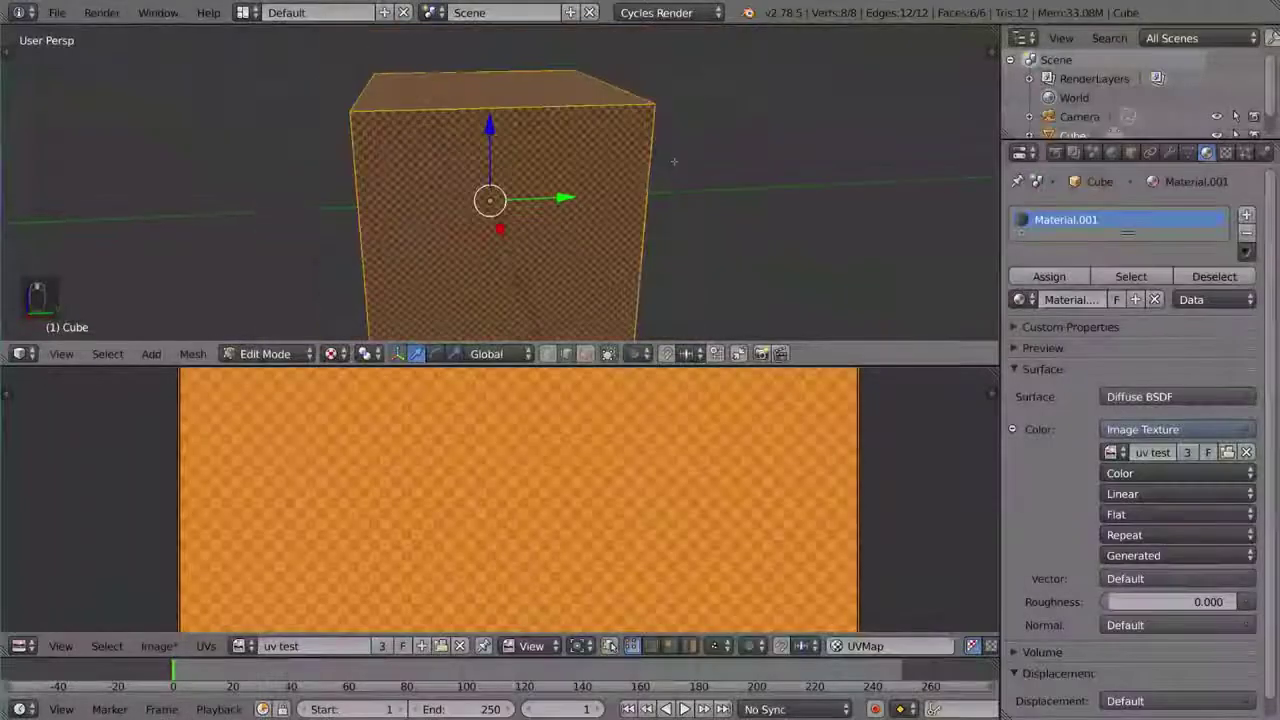
{"action": "middle_click_drag", "start_coordinate": [616, 120], "coordinate": [620, 60]}
View the cube's top face and begin scaling the UV island down
{"action": "middle_click_drag", "start_coordinate": [616, 120], "coordinate": [616, 170]}
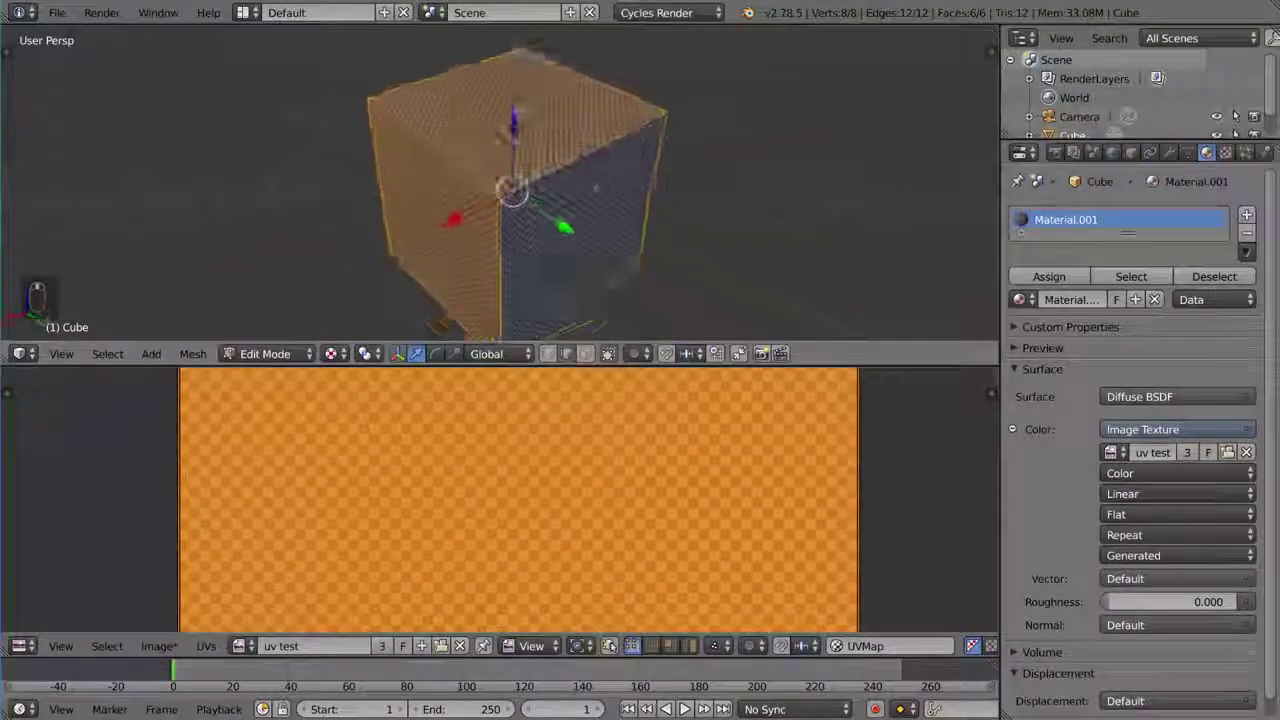
{"action": "scroll", "coordinate": [616, 120], "scroll_direction": "up", "scroll_amount": 2}
{"action": "scroll", "coordinate": [616, 120], "scroll_direction": "up", "scroll_amount": 2}
{"action": "scroll", "coordinate": [616, 120], "scroll_direction": "down", "scroll_amount": 2}
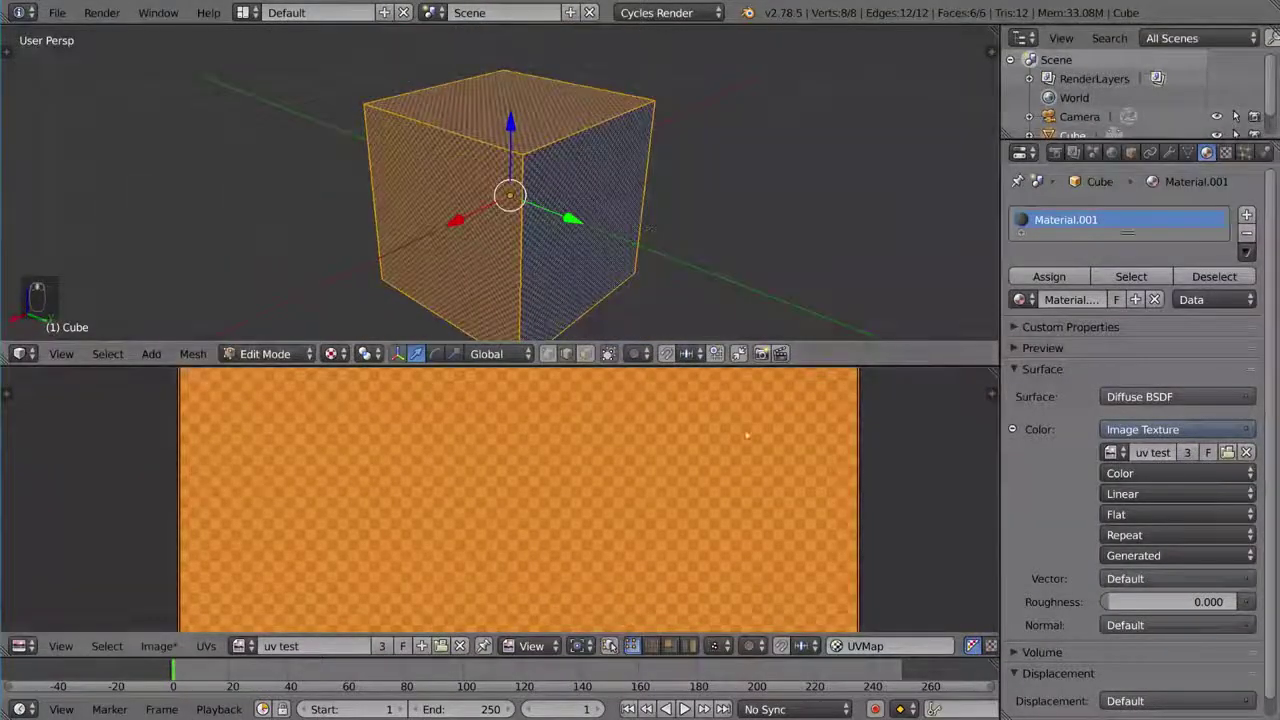
{"action": "scroll", "coordinate": [786, 437], "scroll_direction": "down", "scroll_amount": 5}
{"action": "key", "text": "s"}
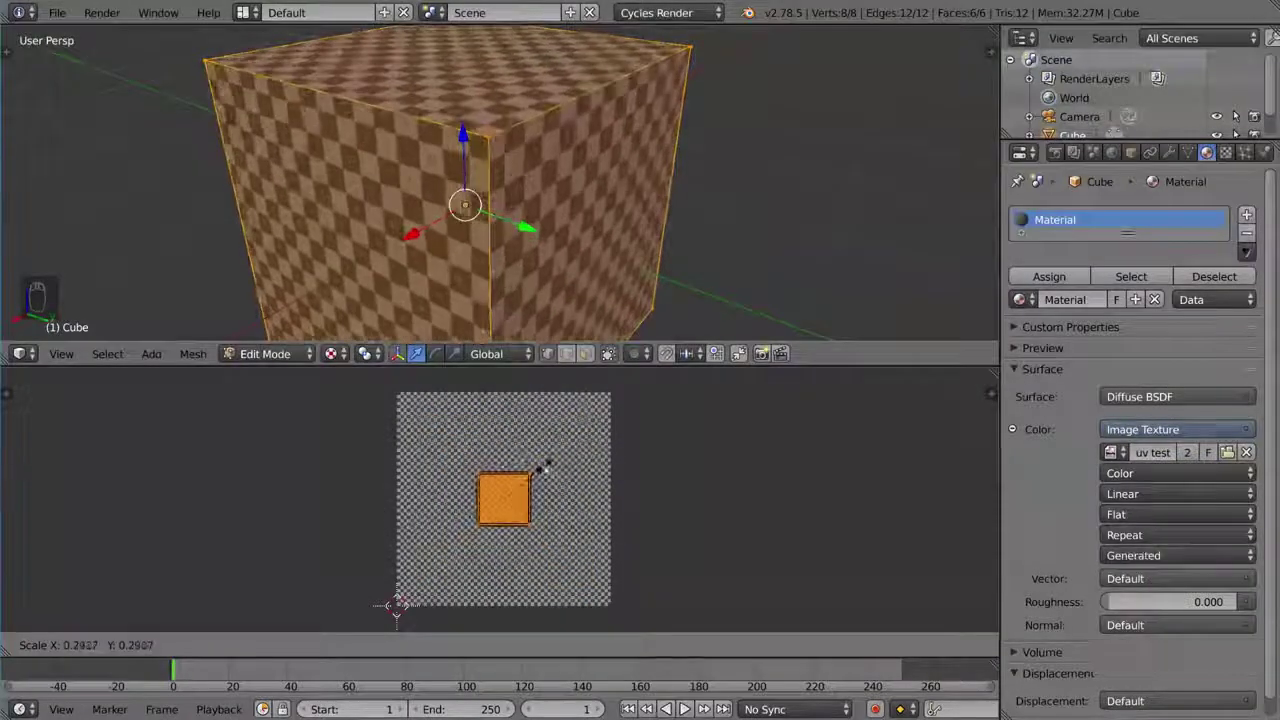
Confirm the smaller UV island, then re-unwrap the cube with Smart UV Project
{"action": "left_click", "coordinate": [541, 468]}
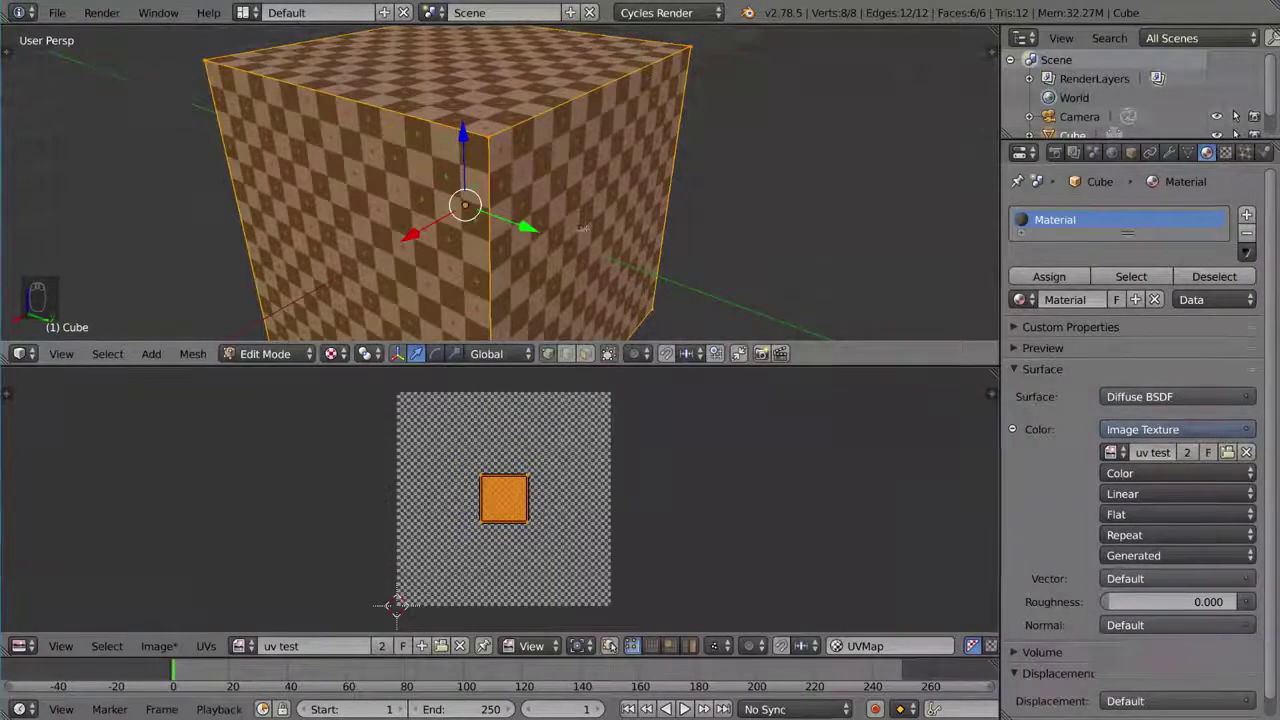
{"action": "key", "text": "u"}
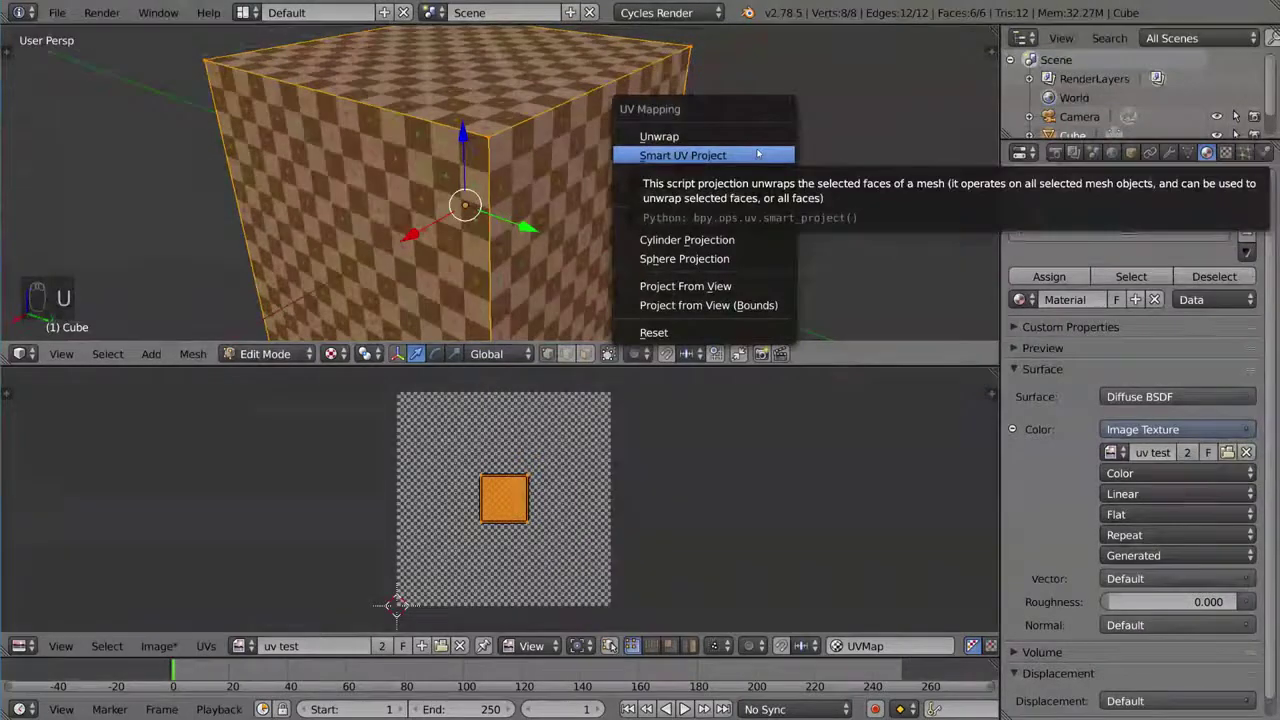
{"action": "left_click", "coordinate": [750, 155]}
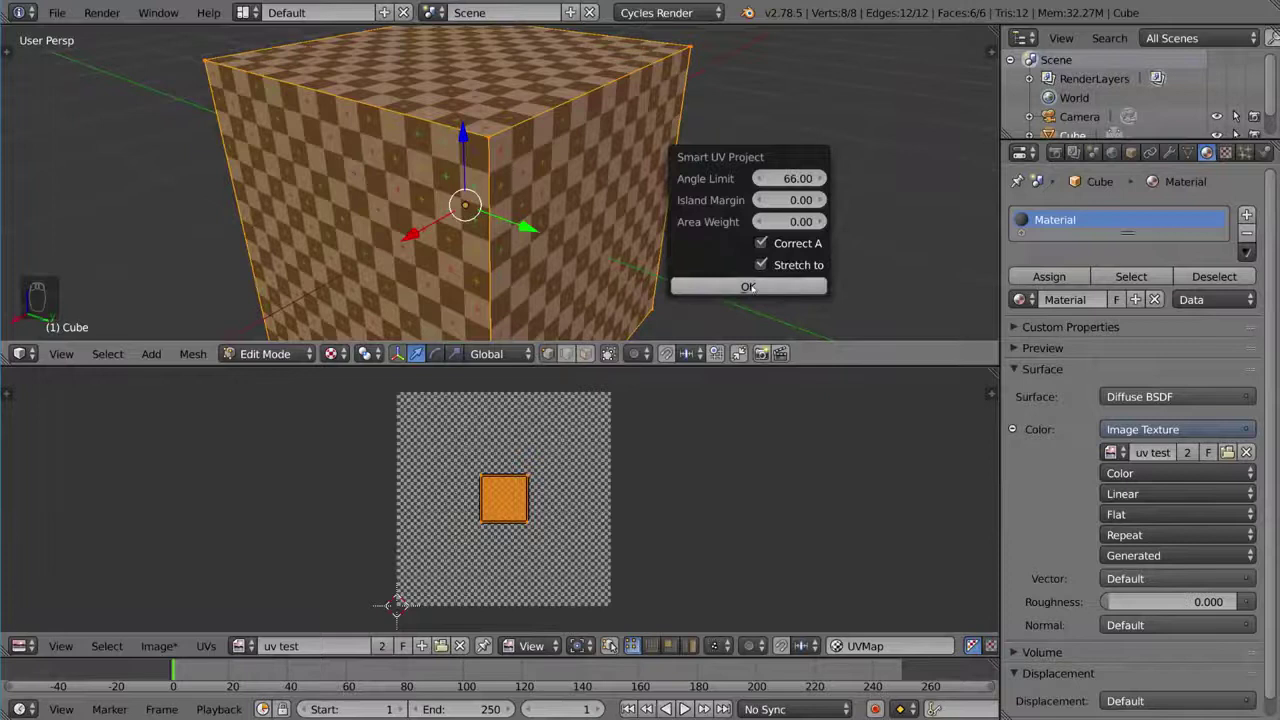
{"action": "left_click", "coordinate": [748, 288]}
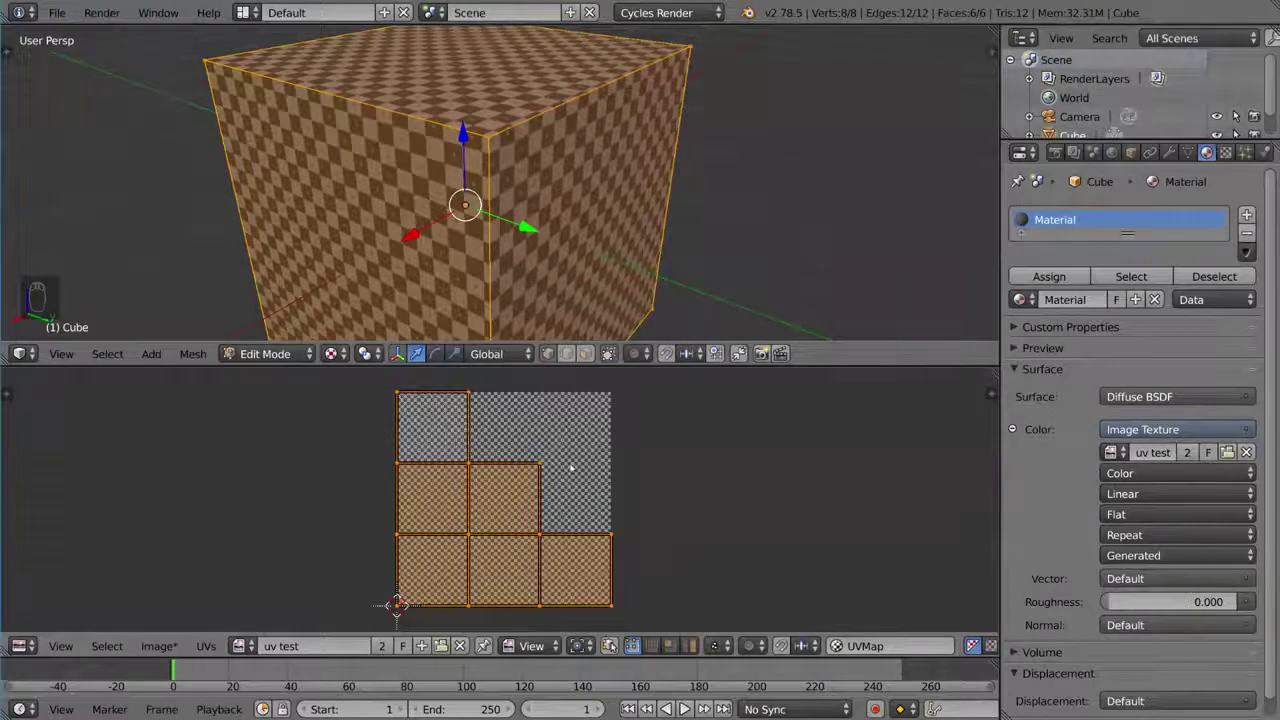
{"action": "right_click", "coordinate": [557, 476]}
{"action": "key", "text": "g"}
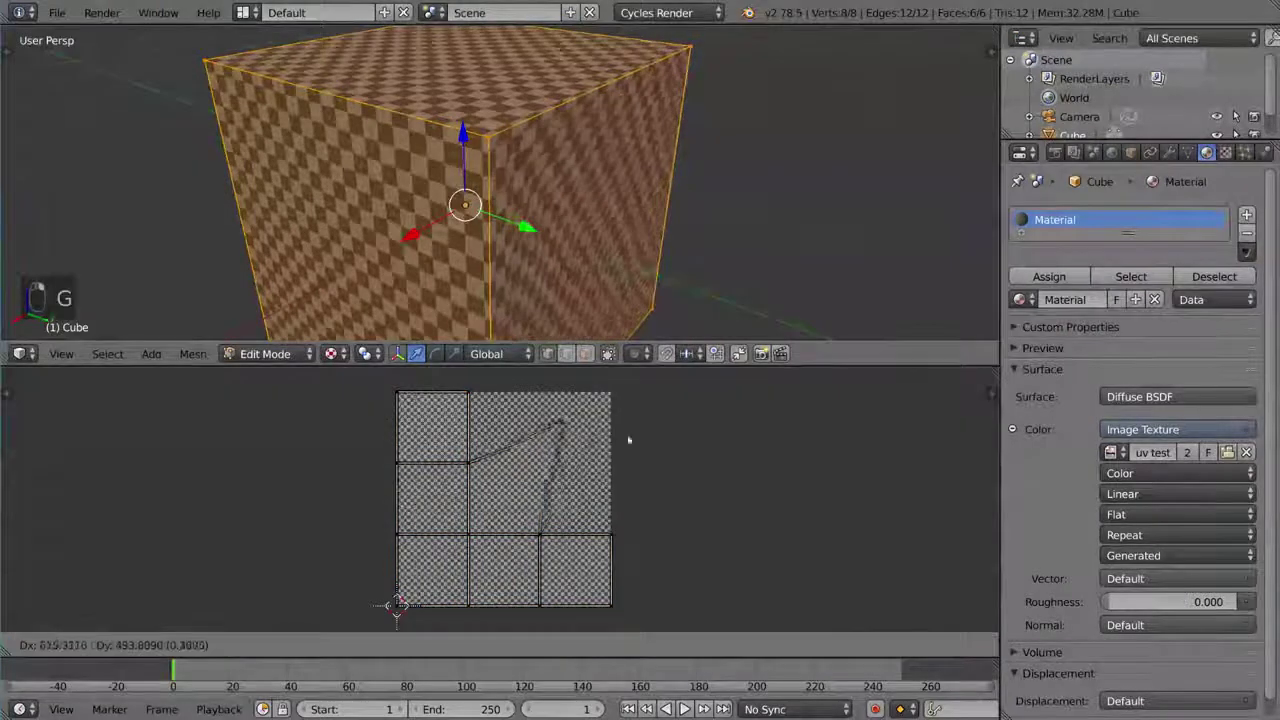
{"action": "right_click", "coordinate": [663, 449]}
{"action": "scroll", "coordinate": [600, 200], "scroll_direction": "down", "scroll_amount": 4}
{"action": "key", "text": "n"}
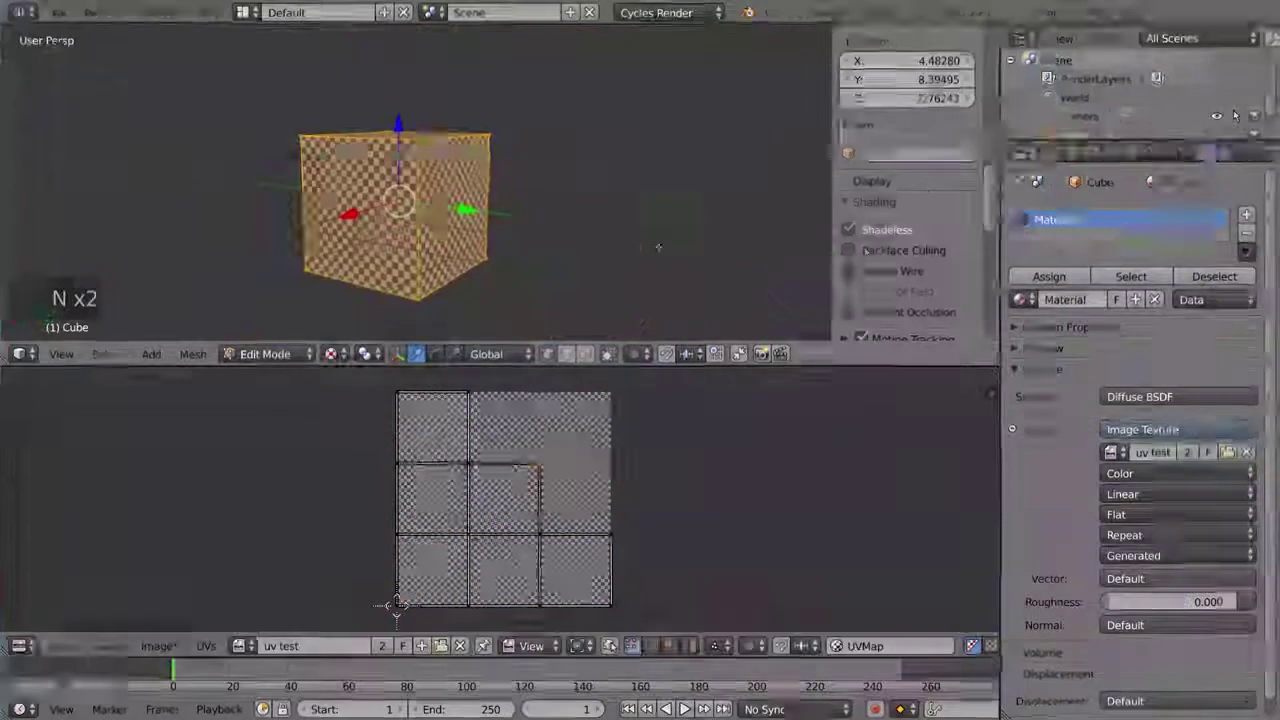
{"action": "key", "text": "n"}
{"action": "middle_click_drag", "start_coordinate": [823, 231], "coordinate": [628, 271]}
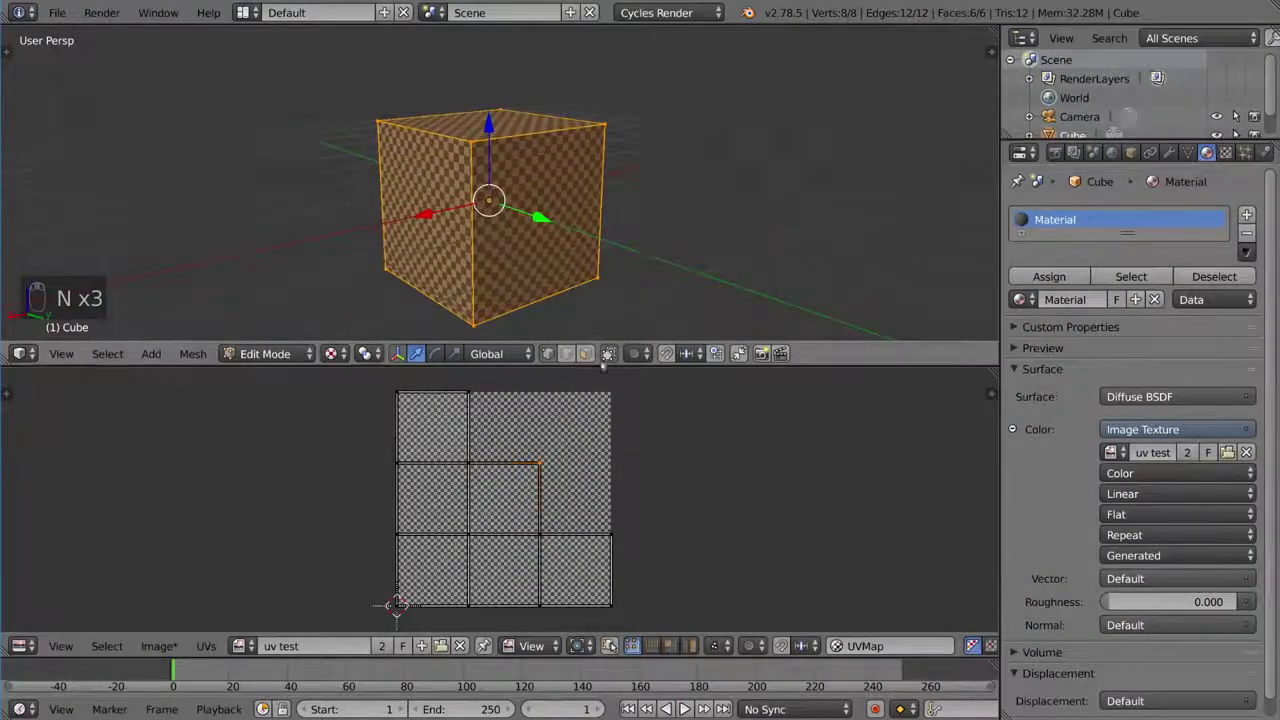
{"action": "key", "text": "a"}
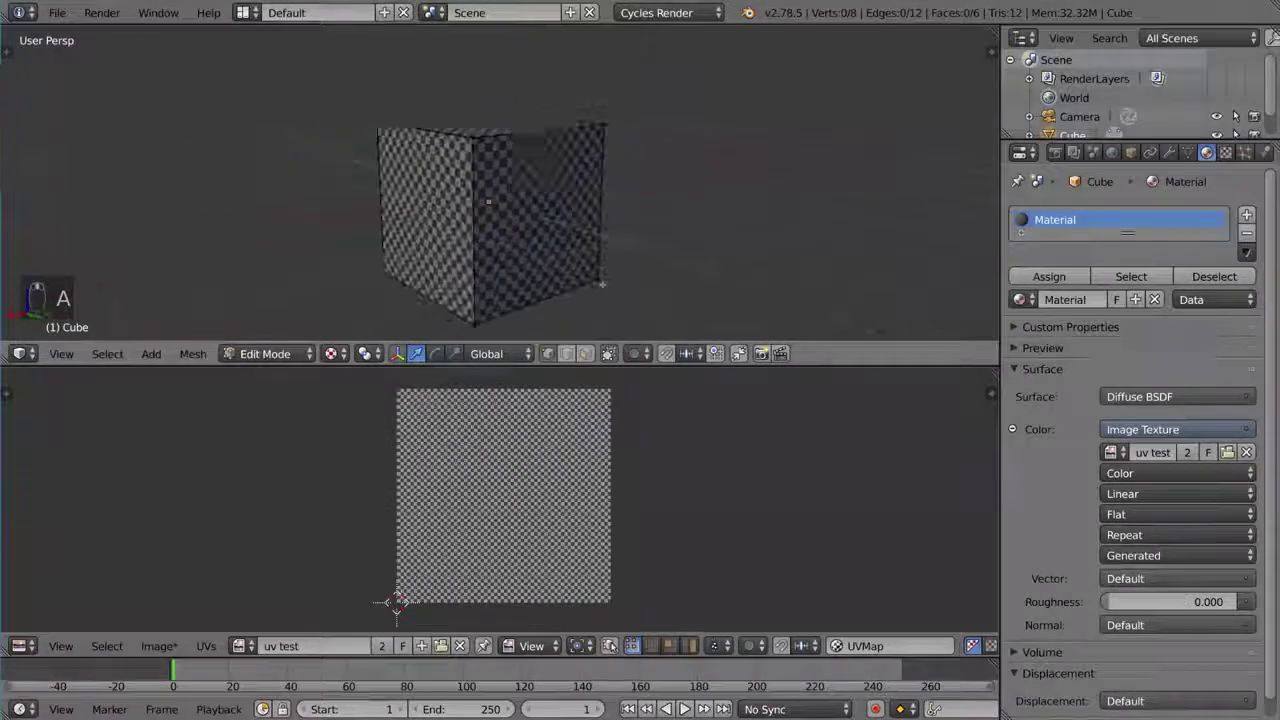
{"action": "key", "text": "a"}
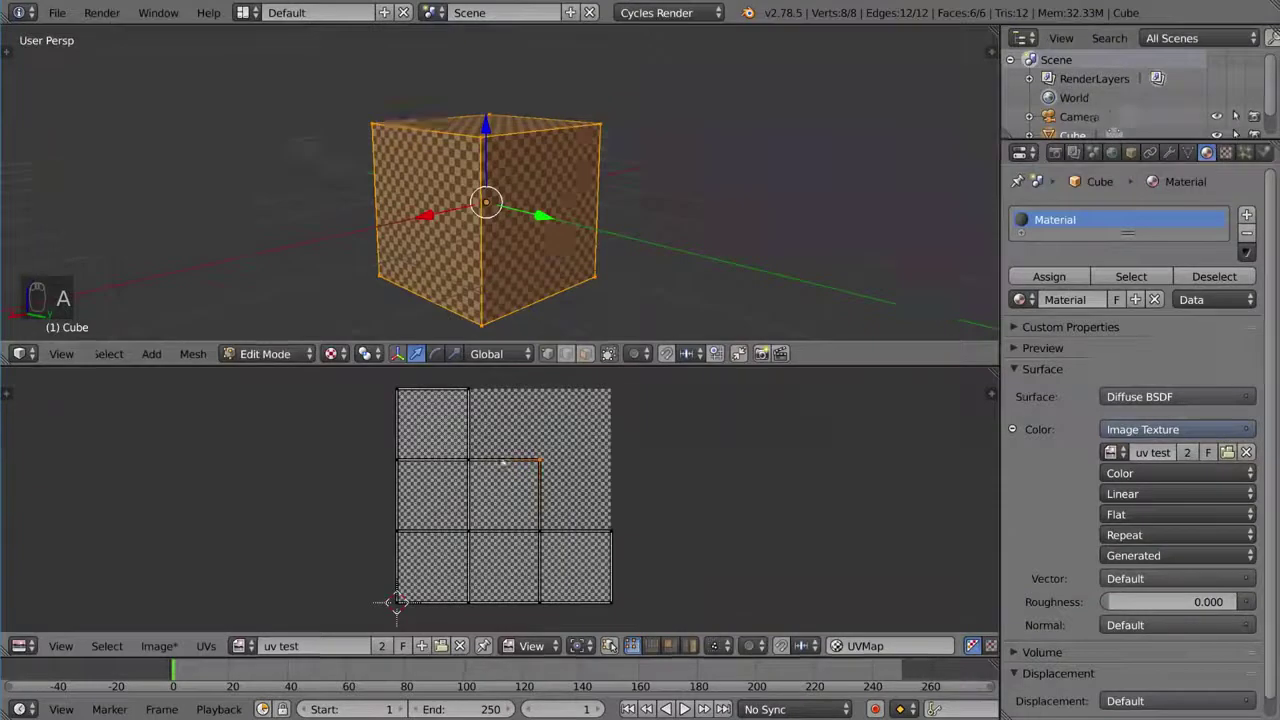
Switch to face selection mode and select the cube's right face
{"action": "key", "text": "ctrl+Tab"}
{"action": "left_click", "coordinate": [632, 222]}
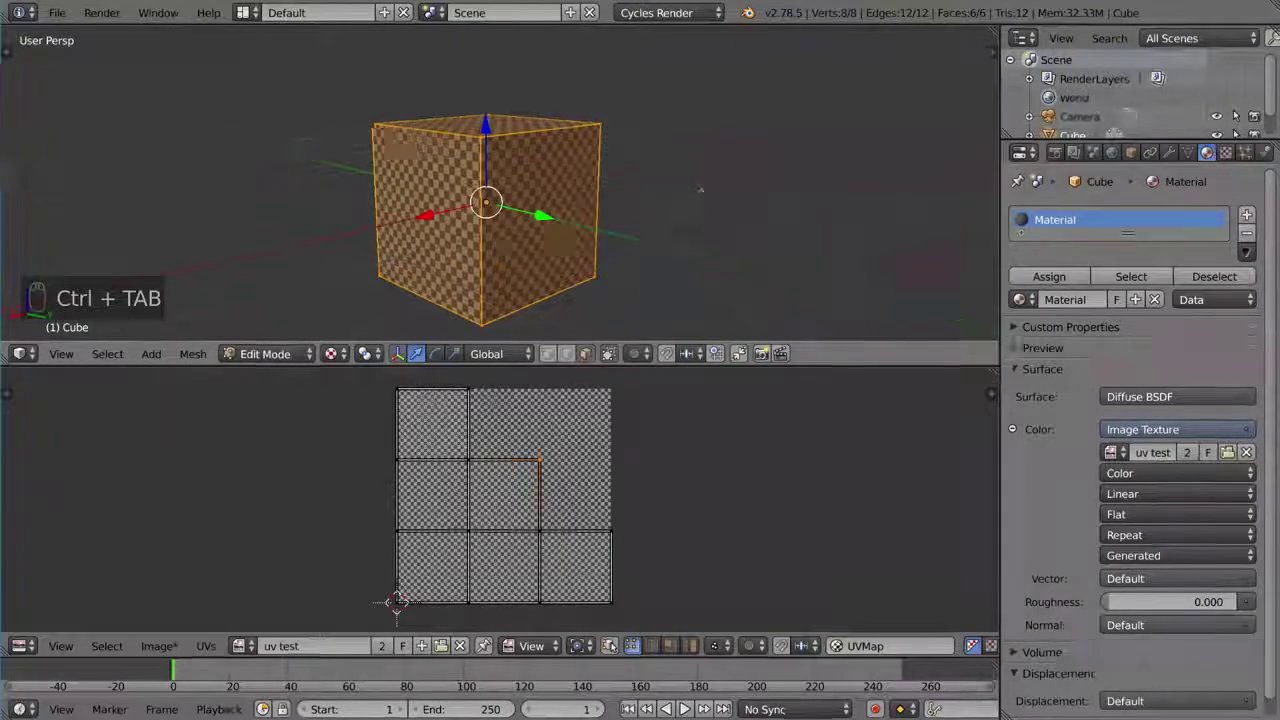
{"action": "right_click", "coordinate": [629, 265]}
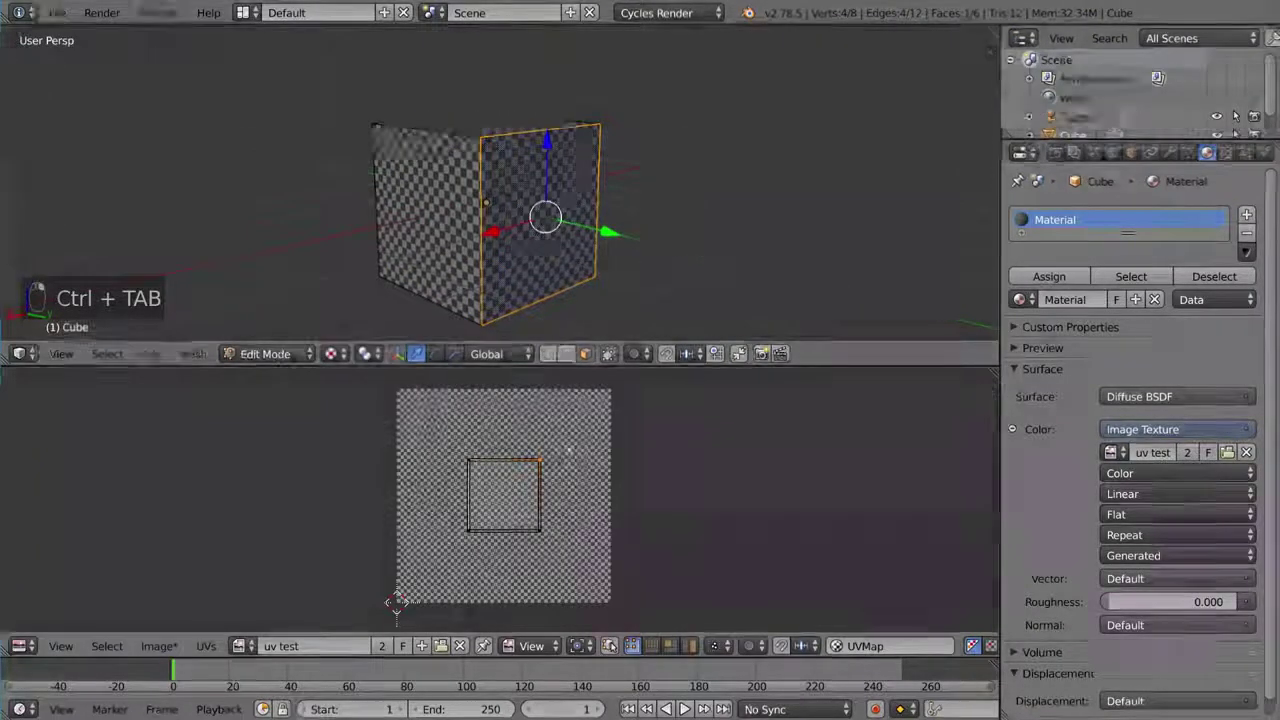
Test-move the face's UV corner and whole UV square, cancel both, then reselect the entire cube
{"action": "right_click", "coordinate": [540, 463]}
{"action": "key", "text": "g"}
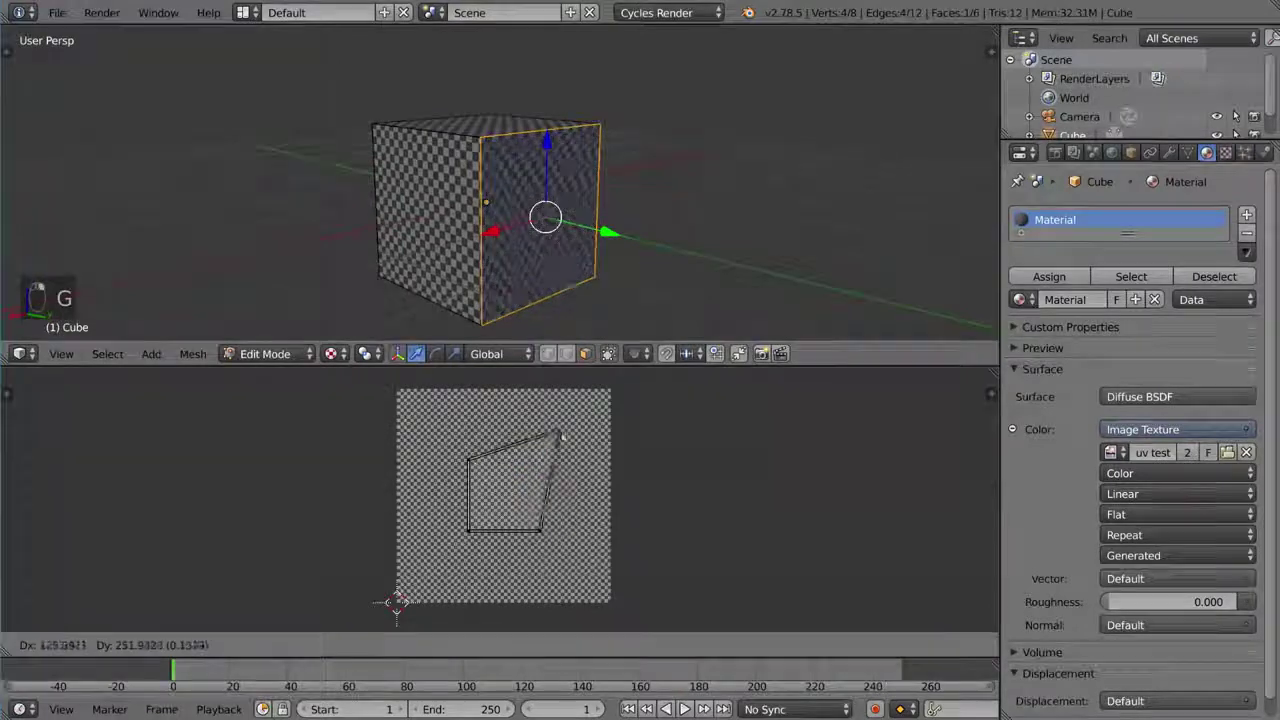
{"action": "right_click", "coordinate": [482, 515]}
{"action": "key", "text": "a"}
{"action": "key", "text": "a"}
{"action": "key", "text": "a"}
{"action": "key", "text": "g"}
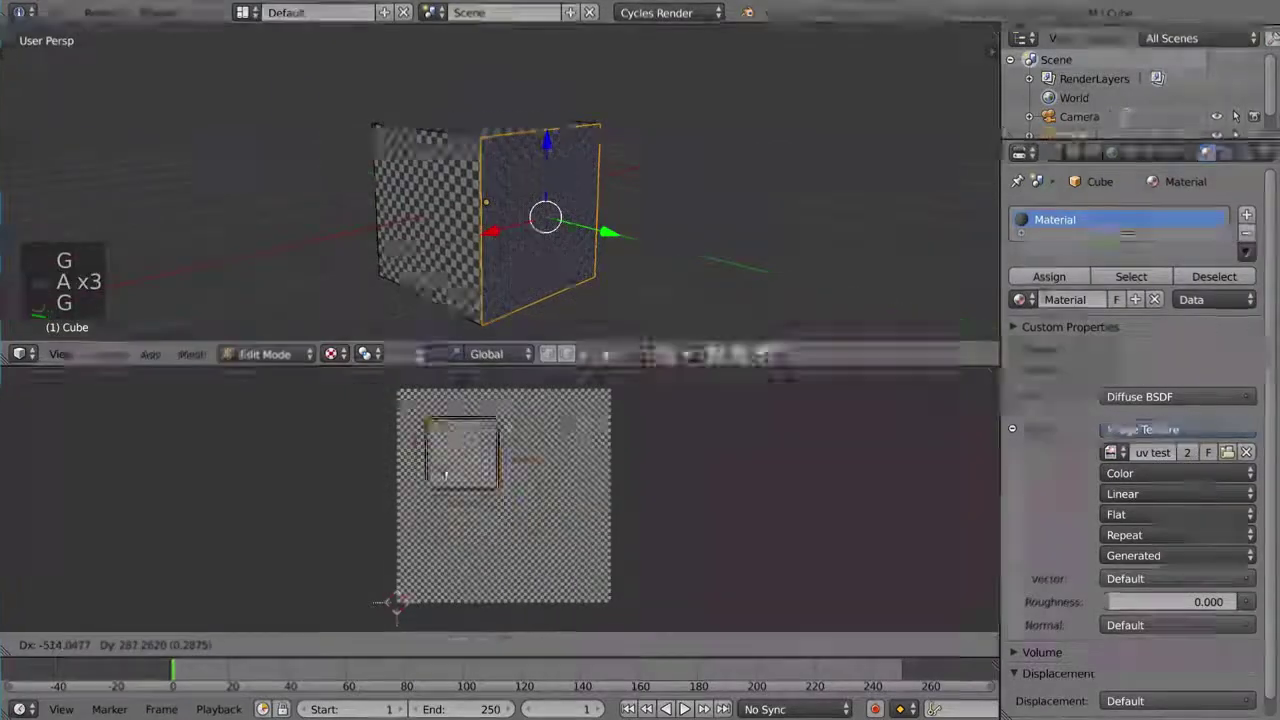
{"action": "right_click", "coordinate": [482, 518]}
{"action": "key", "text": "a"}
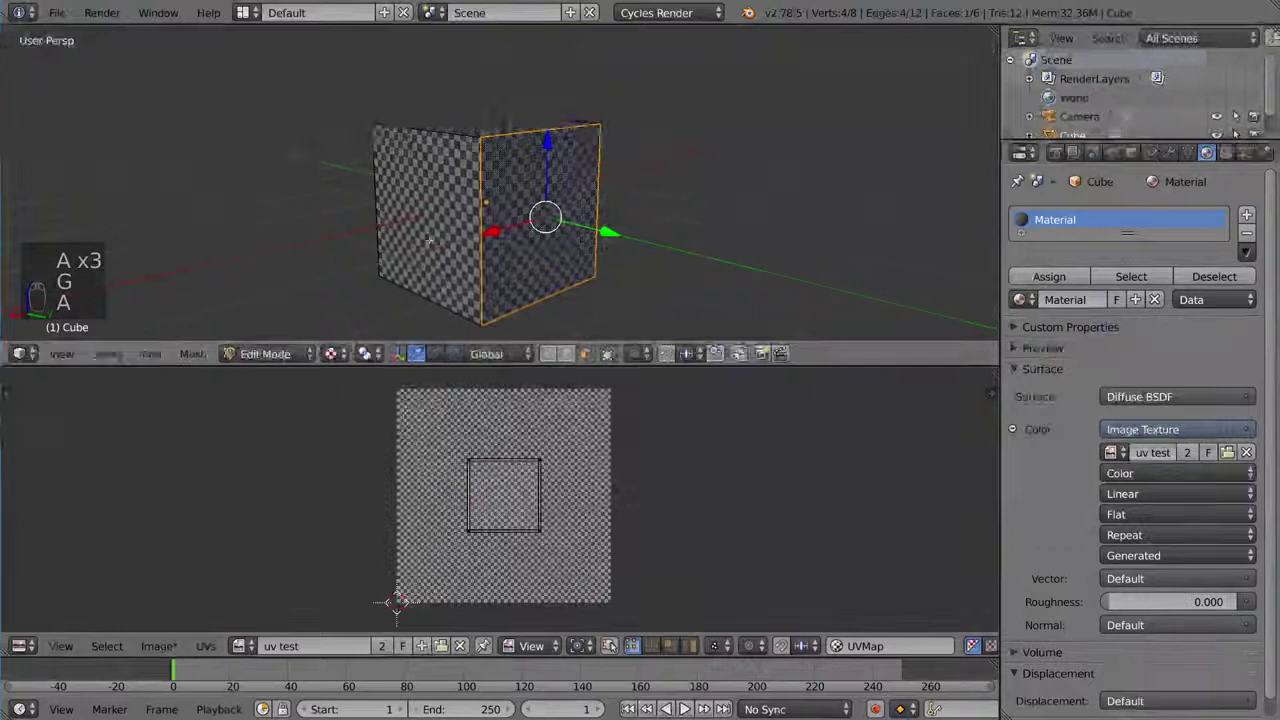
{"action": "key", "text": "a"}
{"action": "key", "text": "a"}
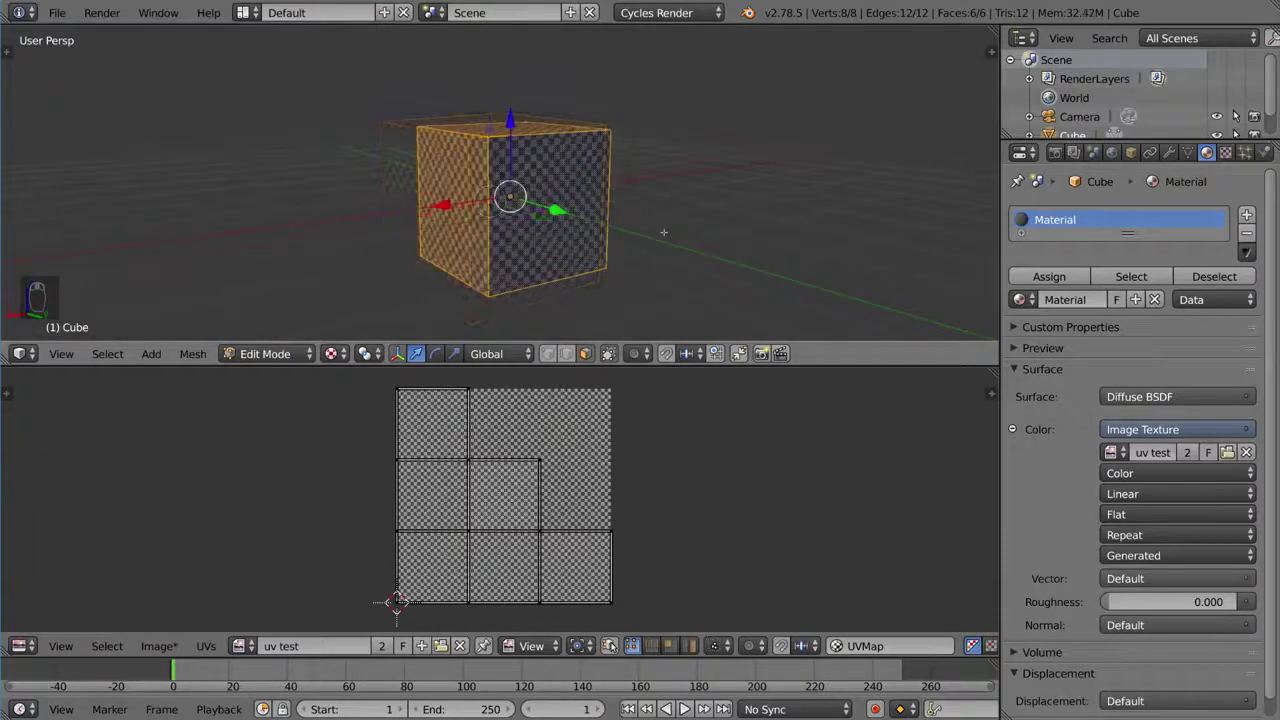
Switch to edge selection and select three of the cube's edges
{"action": "key", "text": "ctrl+Tab"}
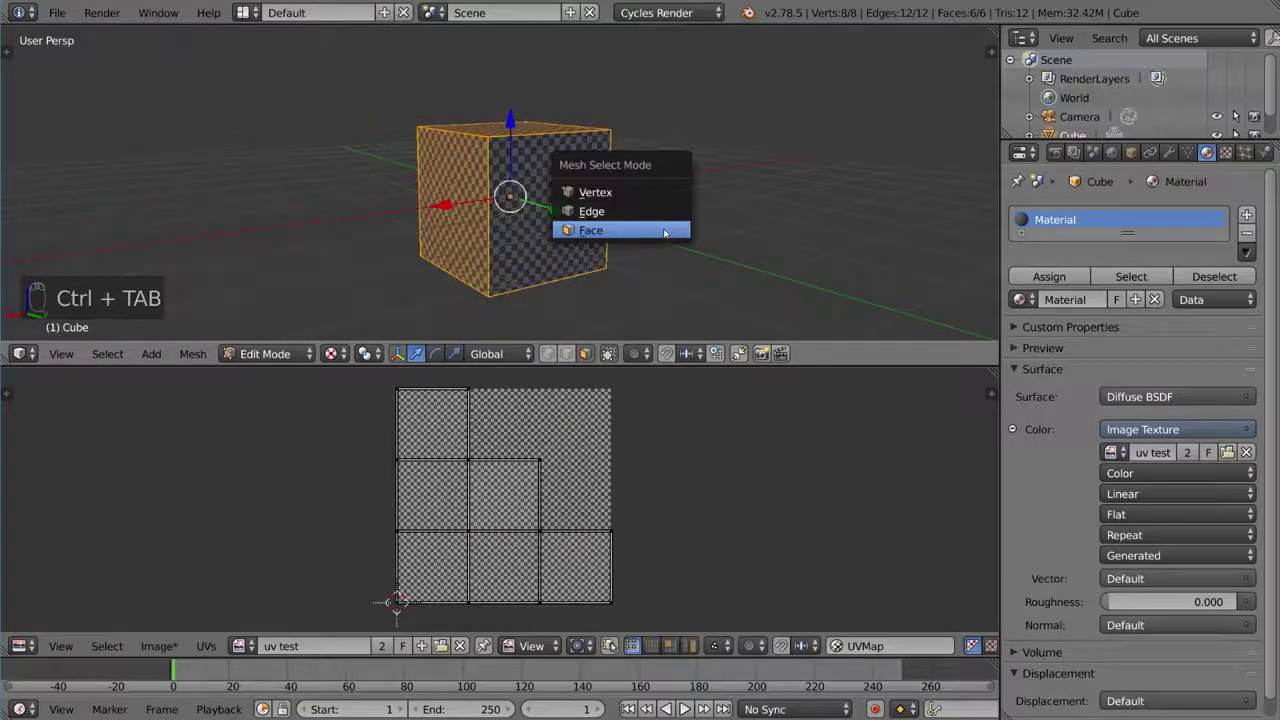
{"action": "left_click", "coordinate": [657, 212]}
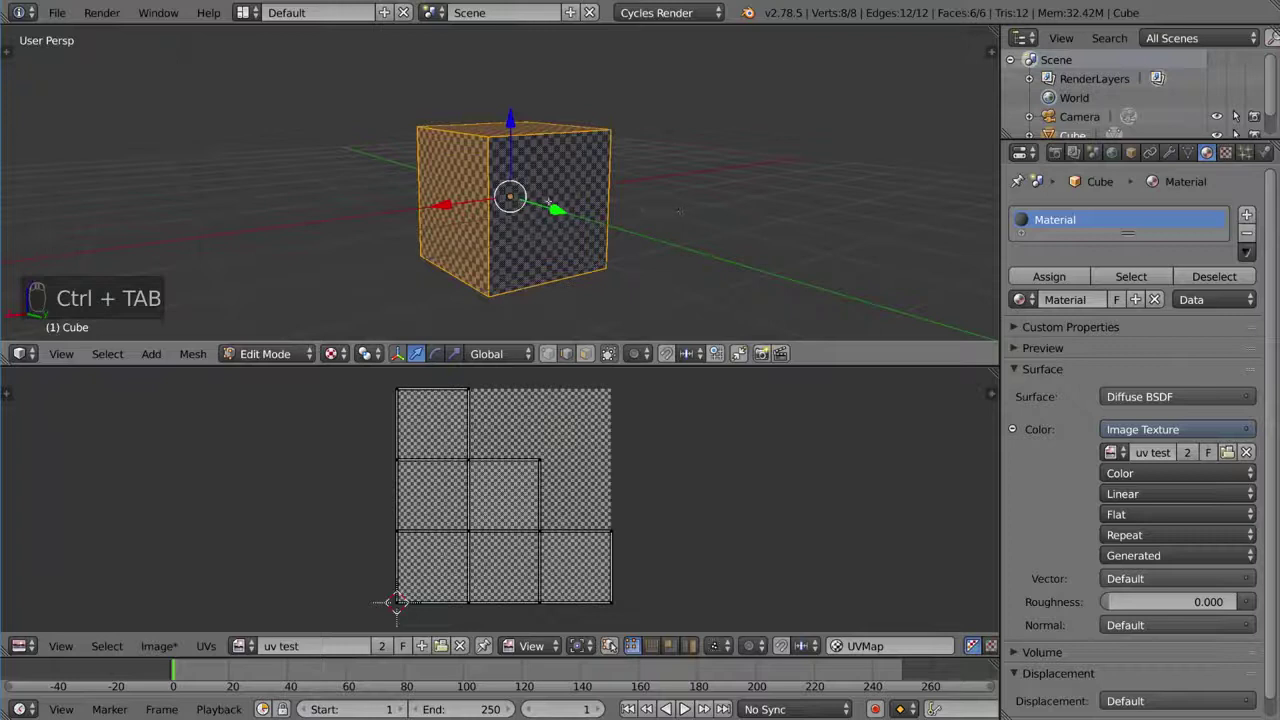
{"action": "right_click", "coordinate": [488, 230]}
{"action": "right_click", "coordinate": [418, 200], "text": "shift"}
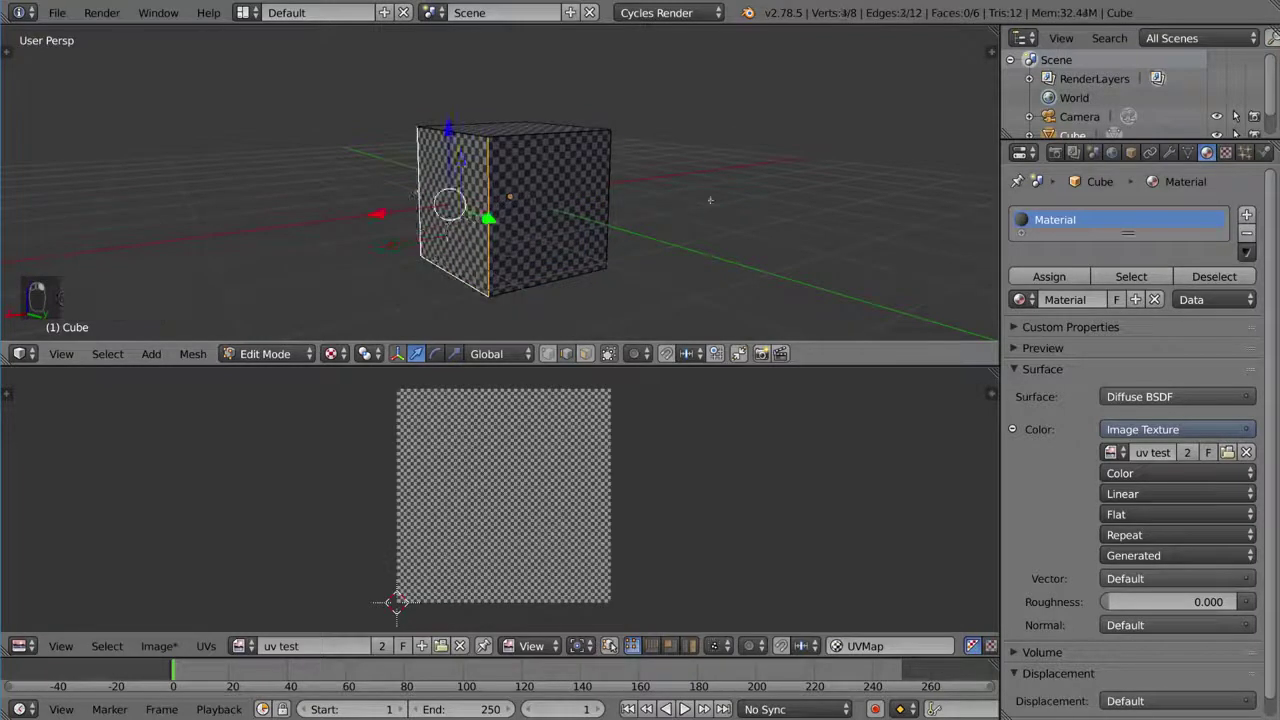
{"action": "mouse_move", "coordinate": [714, 211]}
{"action": "middle_mouse_down"}
{"action": "mouse_move", "coordinate": [564, 228]}
{"action": "mouse_move", "coordinate": [612, 255]}
{"action": "mouse_move", "coordinate": [754, 237]}
{"action": "mouse_move", "coordinate": [683, 234]}
{"action": "mouse_move", "coordinate": [702, 254]}
{"action": "mouse_move", "coordinate": [707, 220]}
{"action": "middle_mouse_up"}
{"action": "right_click", "coordinate": [601, 240], "text": "shift"}
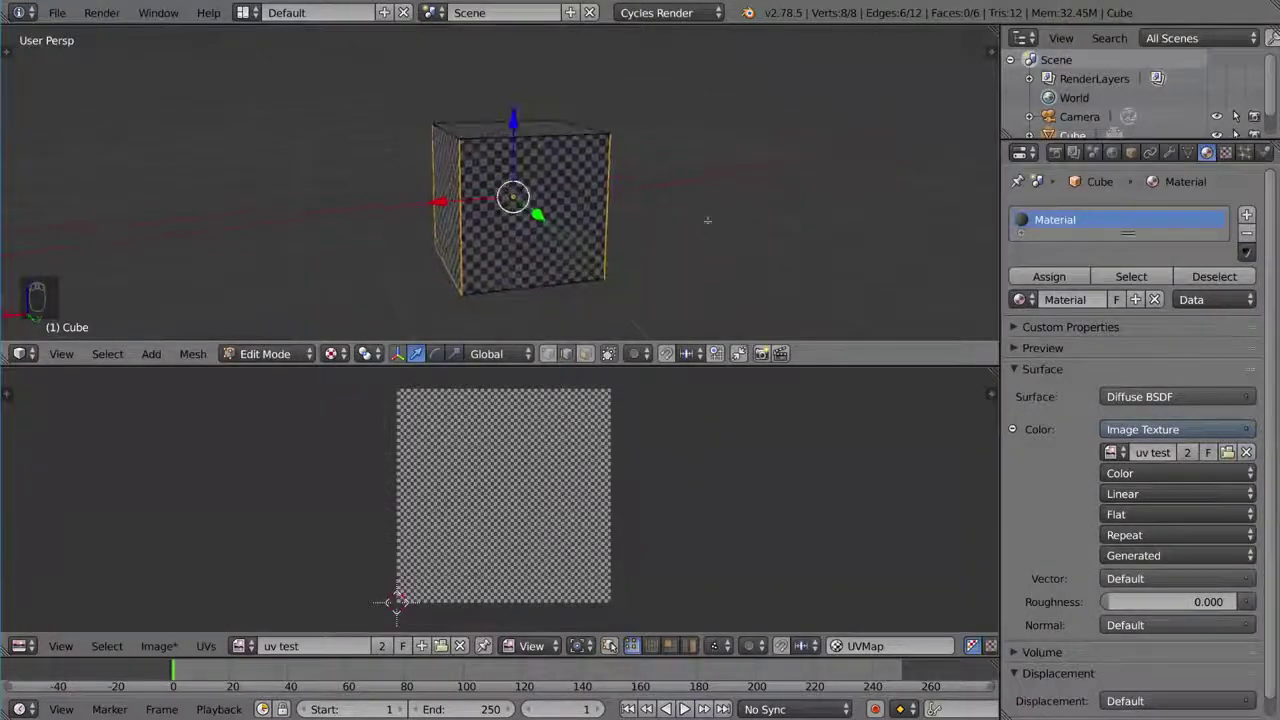
Mark the selected edges as seams and deselect everything
{"action": "key", "text": "ctrl+e"}
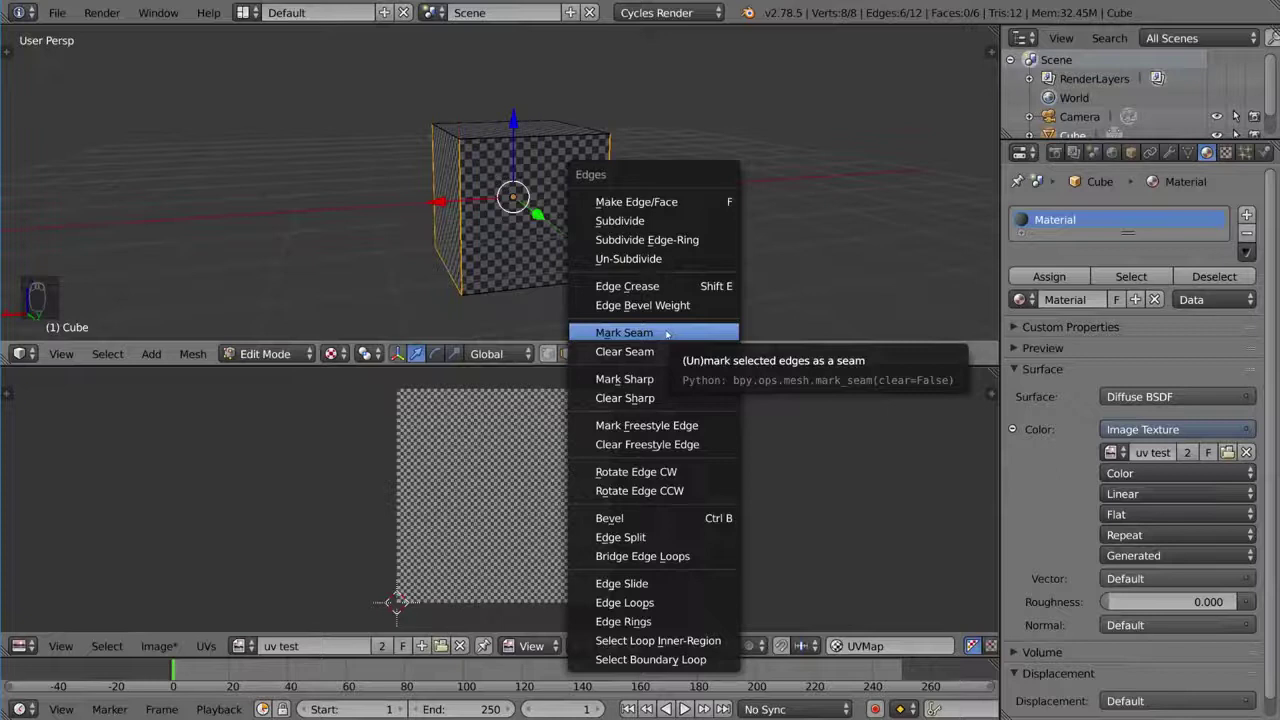
{"action": "left_click", "coordinate": [665, 332]}
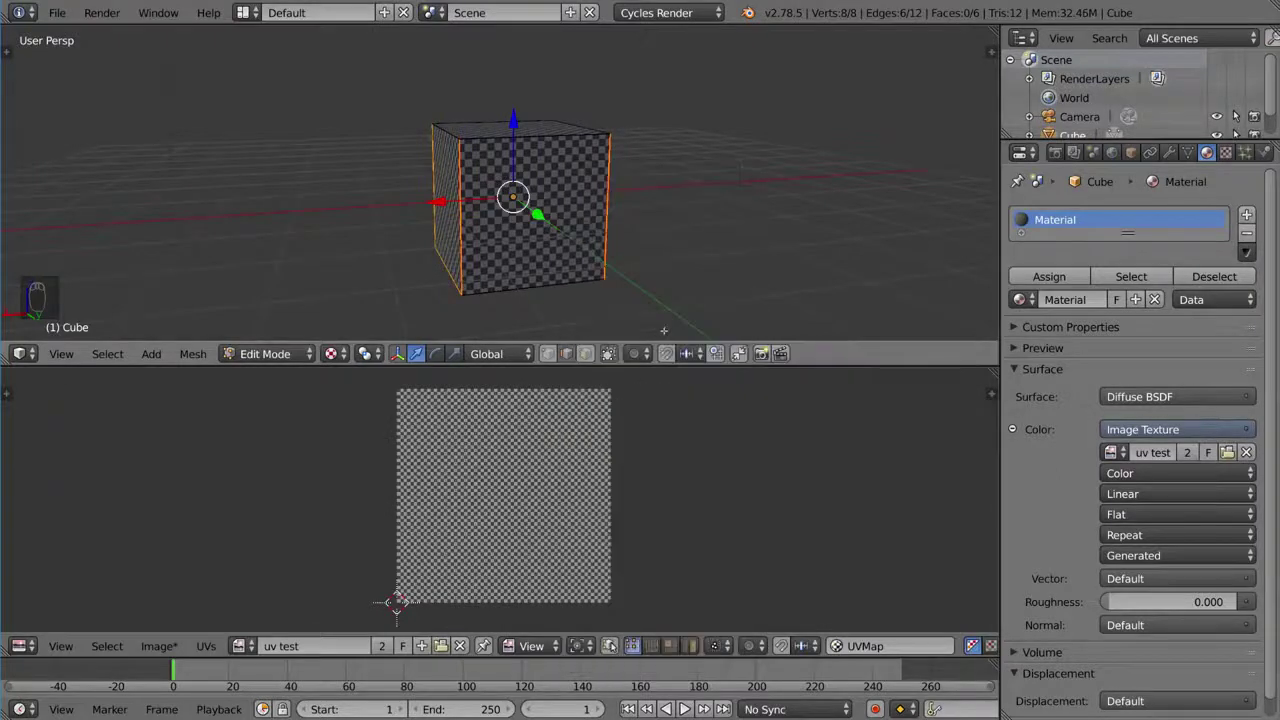
{"action": "key", "text": "a"}
{"action": "mouse_move", "coordinate": [555, 280]}
{"action": "middle_mouse_down"}
{"action": "mouse_move", "coordinate": [520, 285]}
{"action": "mouse_move", "coordinate": [555, 280]}
{"action": "mouse_move", "coordinate": [543, 280]}
{"action": "middle_mouse_up"}
Mark the cube's bottom-right edge as the final seam
{"action": "right_click", "coordinate": [557, 279]}
{"action": "key", "text": "ctrl+e"}
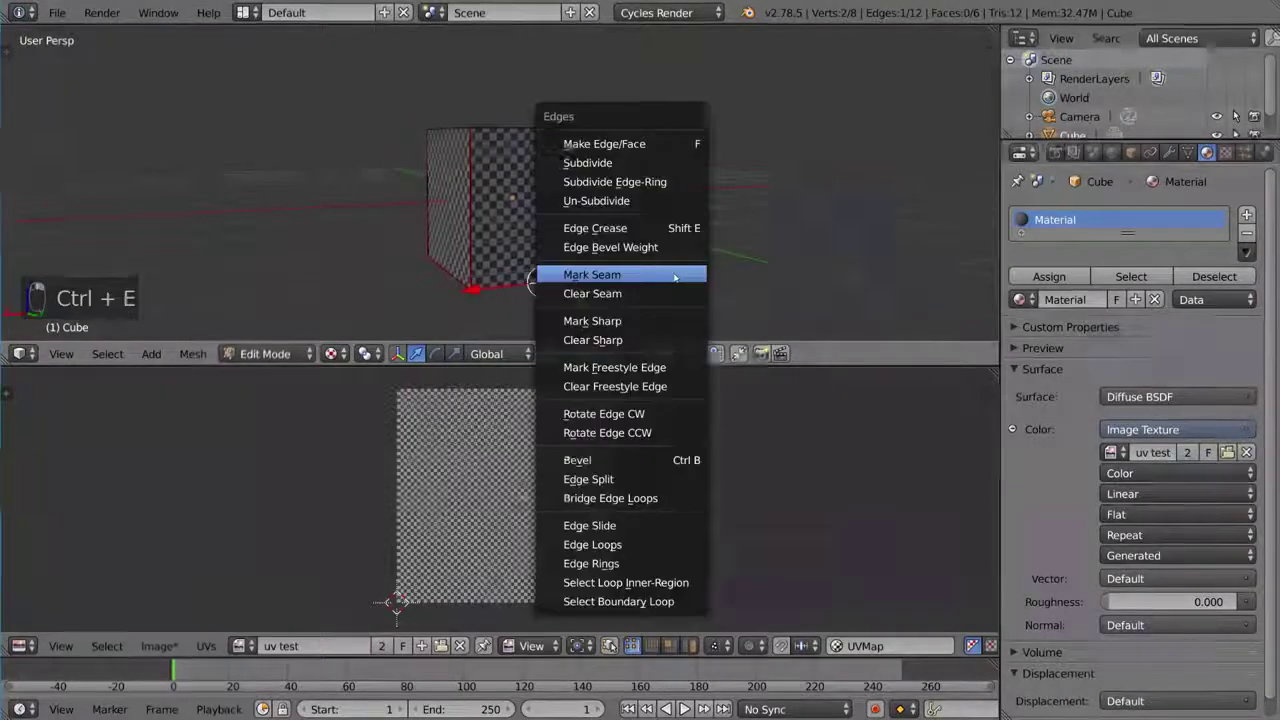
{"action": "left_click", "coordinate": [548, 275]}
{"action": "key", "text": "a"}
{"action": "key", "text": "a"}
{"action": "mouse_move", "coordinate": [764, 273]}
{"action": "middle_mouse_down"}
{"action": "mouse_move", "coordinate": [637, 271]}
{"action": "mouse_move", "coordinate": [654, 220]}
{"action": "middle_mouse_up"}
Select the whole cube, unwrap it along the seams, and move the cross layout over the grid texture
{"action": "key", "text": "a"}
{"action": "key", "text": "u"}
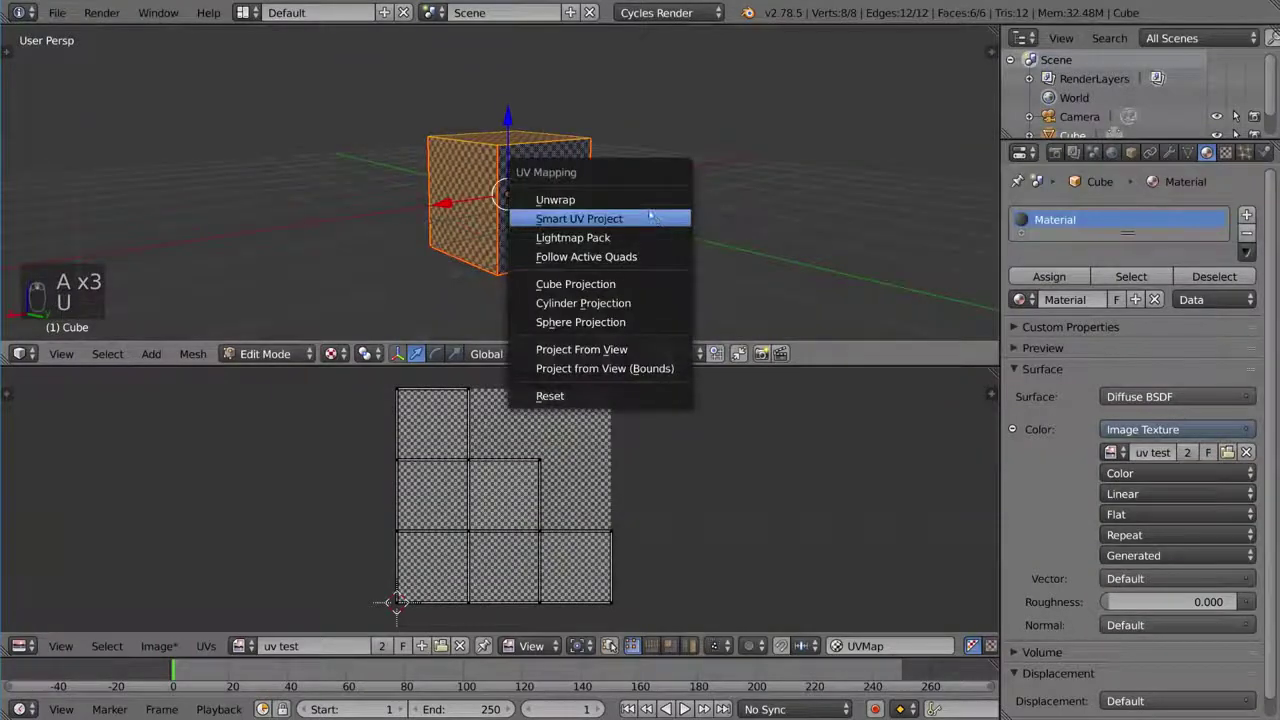
{"action": "left_click", "coordinate": [598, 203]}
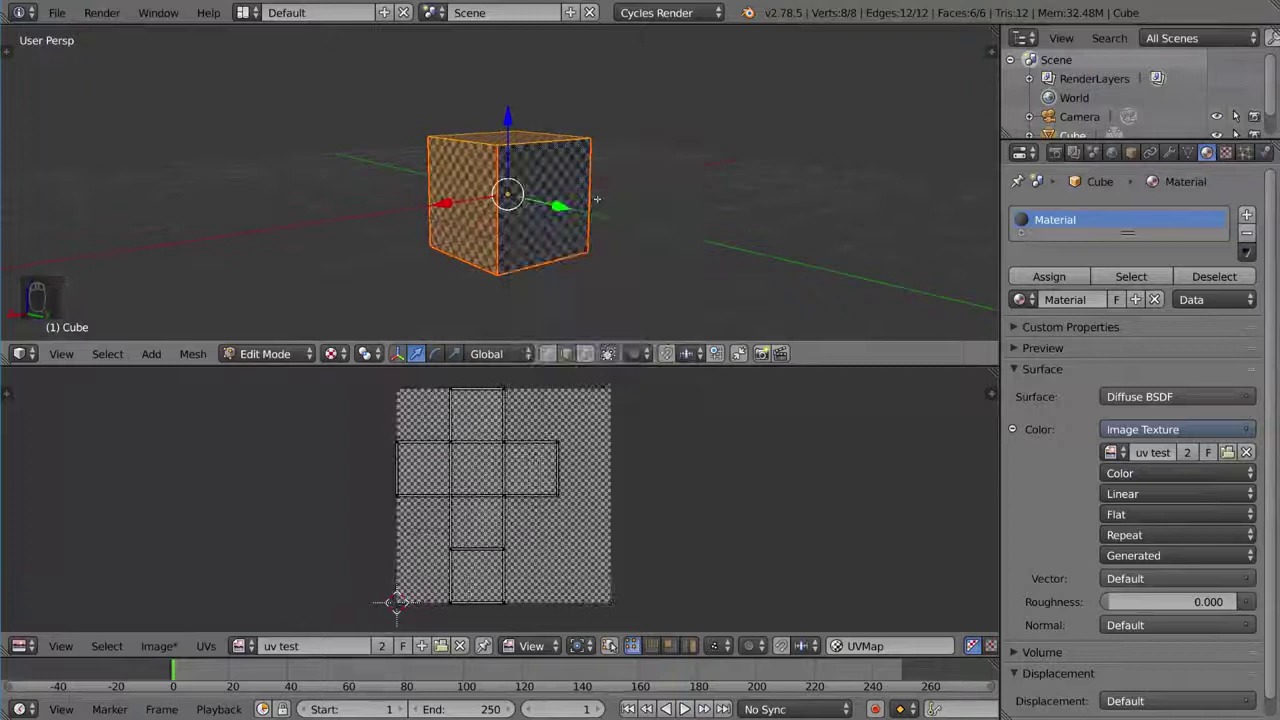
{"action": "key", "text": "a"}
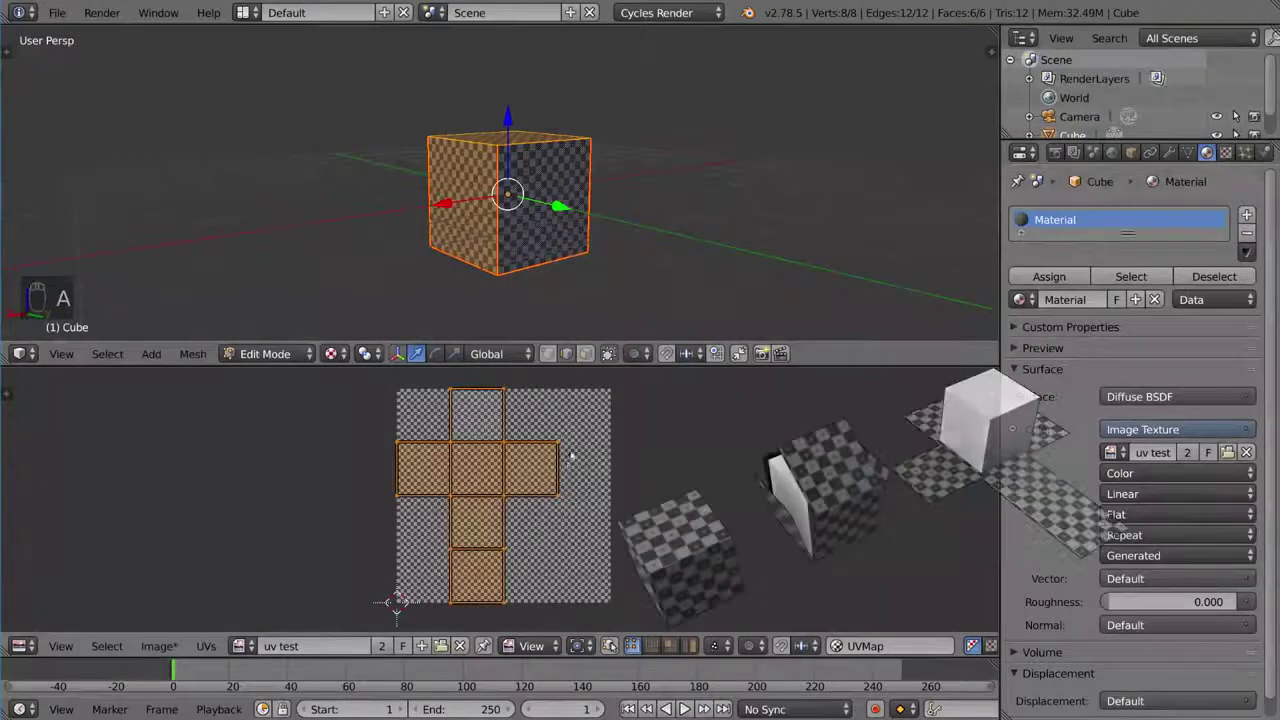
{"action": "key", "text": "g"}
{"action": "left_click", "coordinate": [565, 468]}
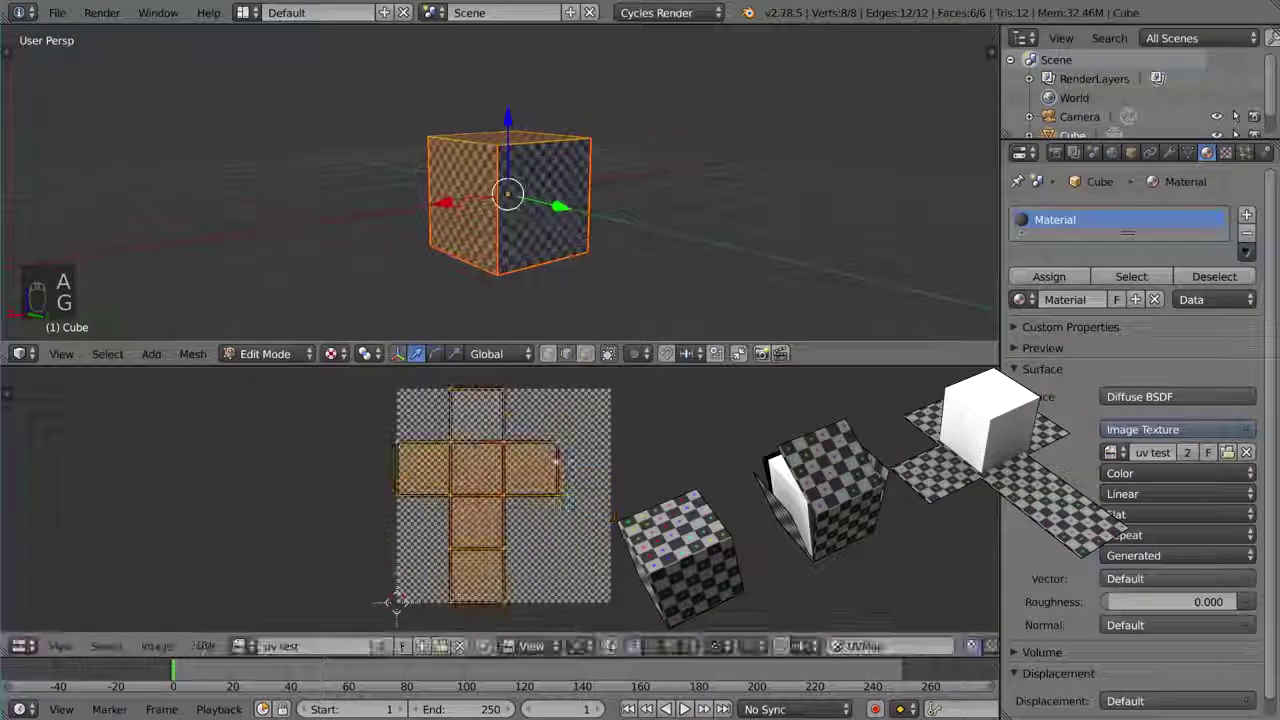
{"action": "scroll", "coordinate": [575, 474], "scroll_direction": "down", "scroll_amount": 2}
{"action": "mouse_move", "coordinate": [600, 220]}
{"action": "middle_mouse_down"}
{"action": "mouse_move", "coordinate": [640, 200]}
{"action": "mouse_move", "coordinate": [595, 198]}
{"action": "mouse_move", "coordinate": [561, 257]}
{"action": "mouse_move", "coordinate": [518, 232]}
{"action": "middle_mouse_up"}
{"action": "key", "text": "a"}
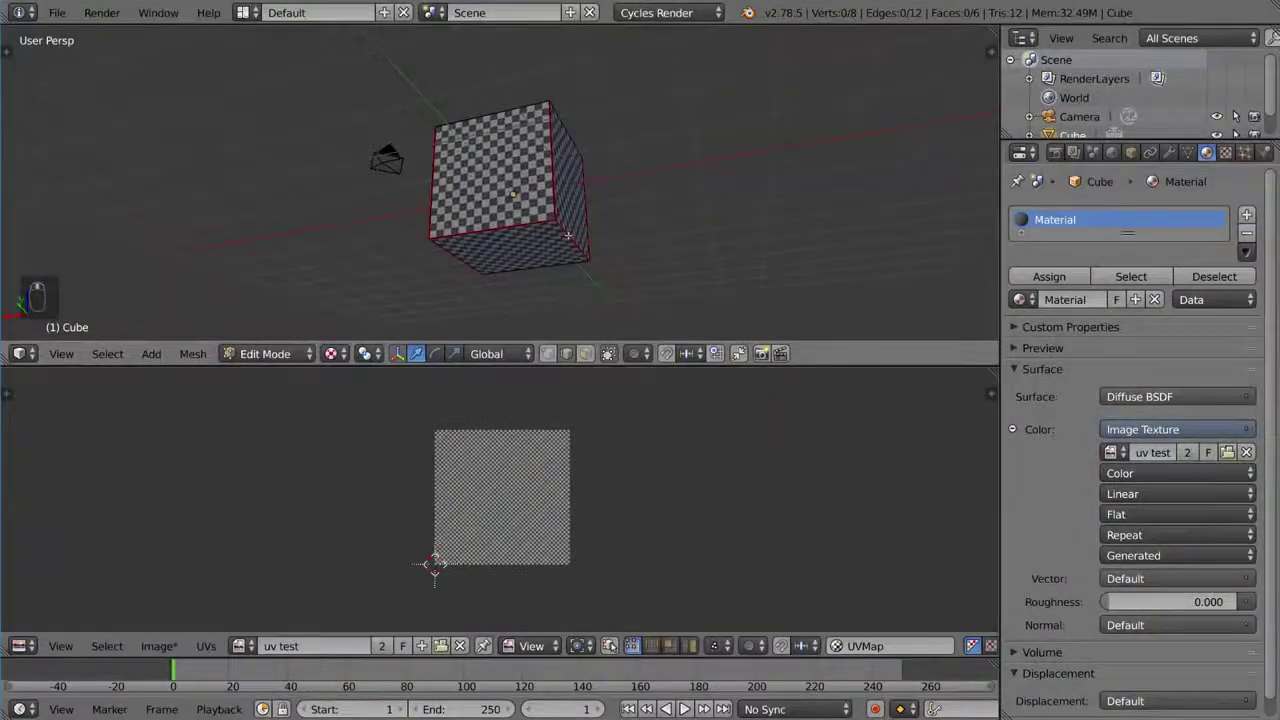
{"action": "middle_click_drag", "start_coordinate": [518, 232], "coordinate": [567, 197]}
{"action": "key", "text": "ctrl+Tab"}
{"action": "right_click", "coordinate": [557, 194]}
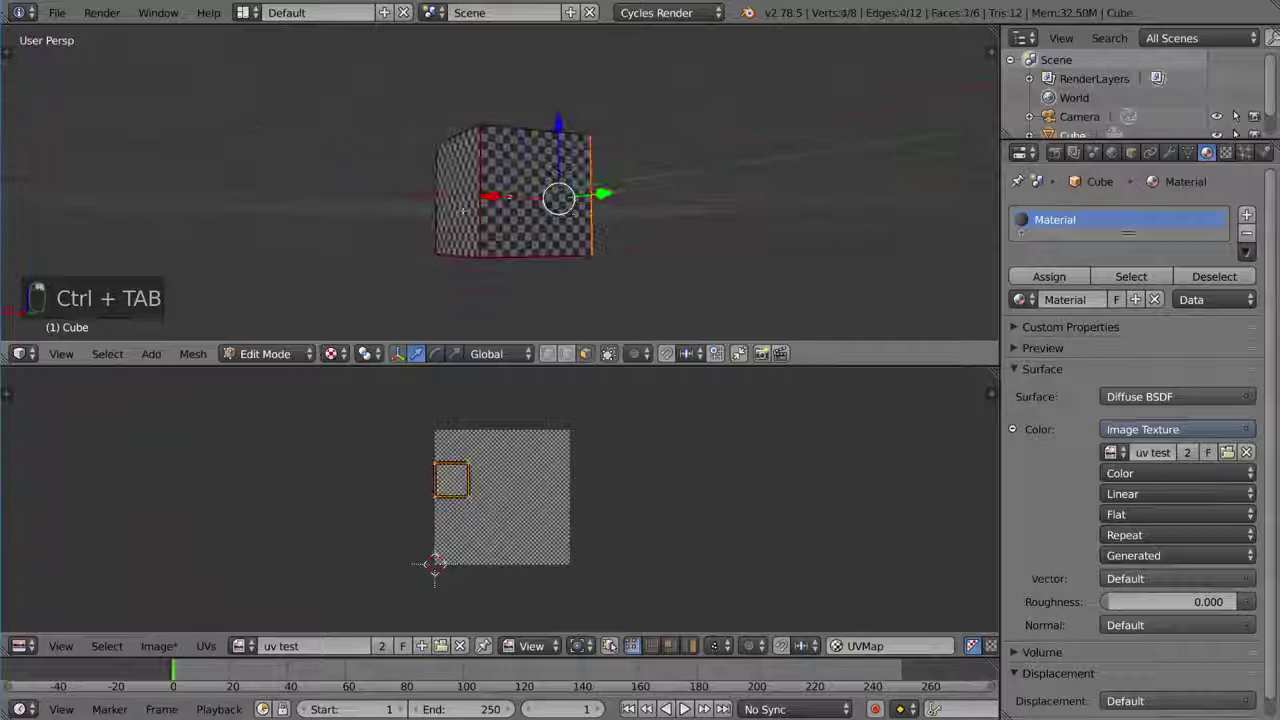
{"action": "right_click", "coordinate": [506, 194], "text": "shift"}
{"action": "middle_click_drag", "start_coordinate": [545, 82], "coordinate": [548, 84]}
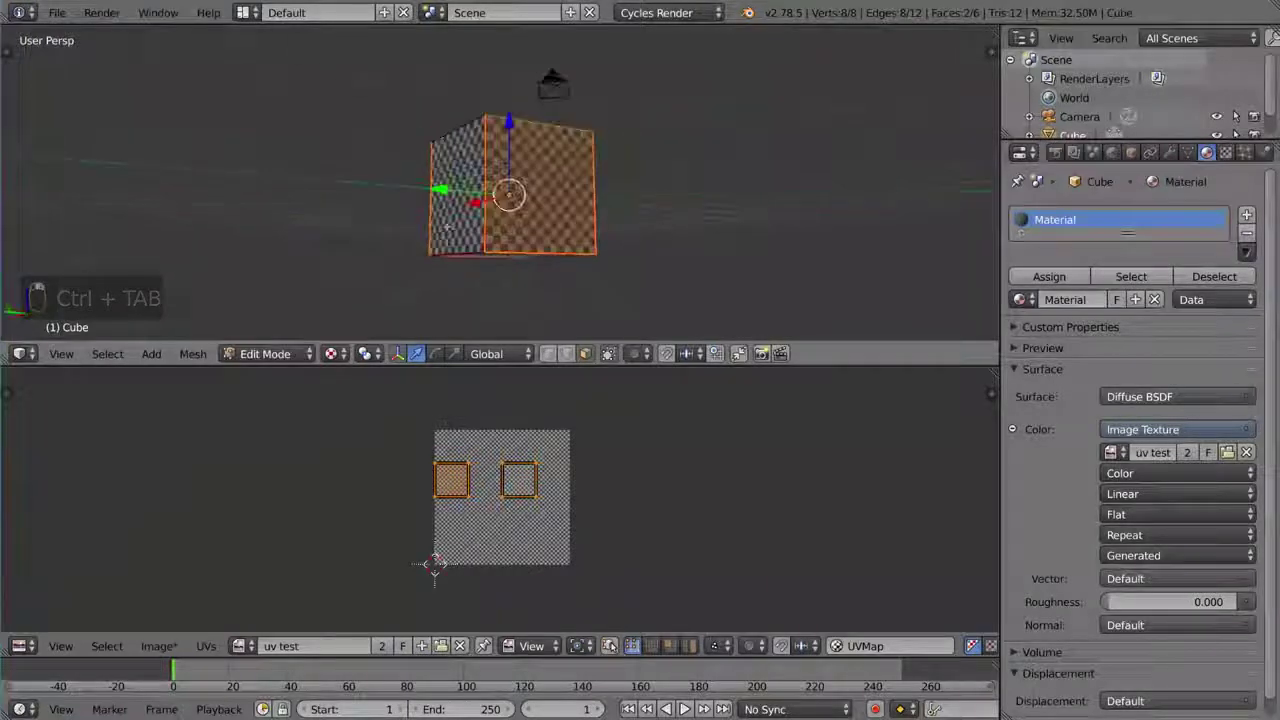
{"action": "mouse_move", "coordinate": [560, 258]}
{"action": "middle_mouse_down"}
{"action": "mouse_move", "coordinate": [500, 140]}
{"action": "mouse_move", "coordinate": [680, 229]}
{"action": "mouse_move", "coordinate": [670, 250]}
{"action": "mouse_move", "coordinate": [545, 245]}
{"action": "mouse_move", "coordinate": [561, 285]}
{"action": "mouse_move", "coordinate": [594, 283]}
{"action": "middle_mouse_up"}
{"action": "right_click", "coordinate": [490, 140]}
{"action": "right_click", "coordinate": [680, 229]}
{"action": "right_click", "coordinate": [667, 257], "text": "shift"}
{"action": "right_click", "coordinate": [540, 240]}
{"action": "key", "text": "ctrl+Tab"}
{"action": "left_click", "coordinate": [538, 230]}
{"action": "right_click", "coordinate": [561, 291]}
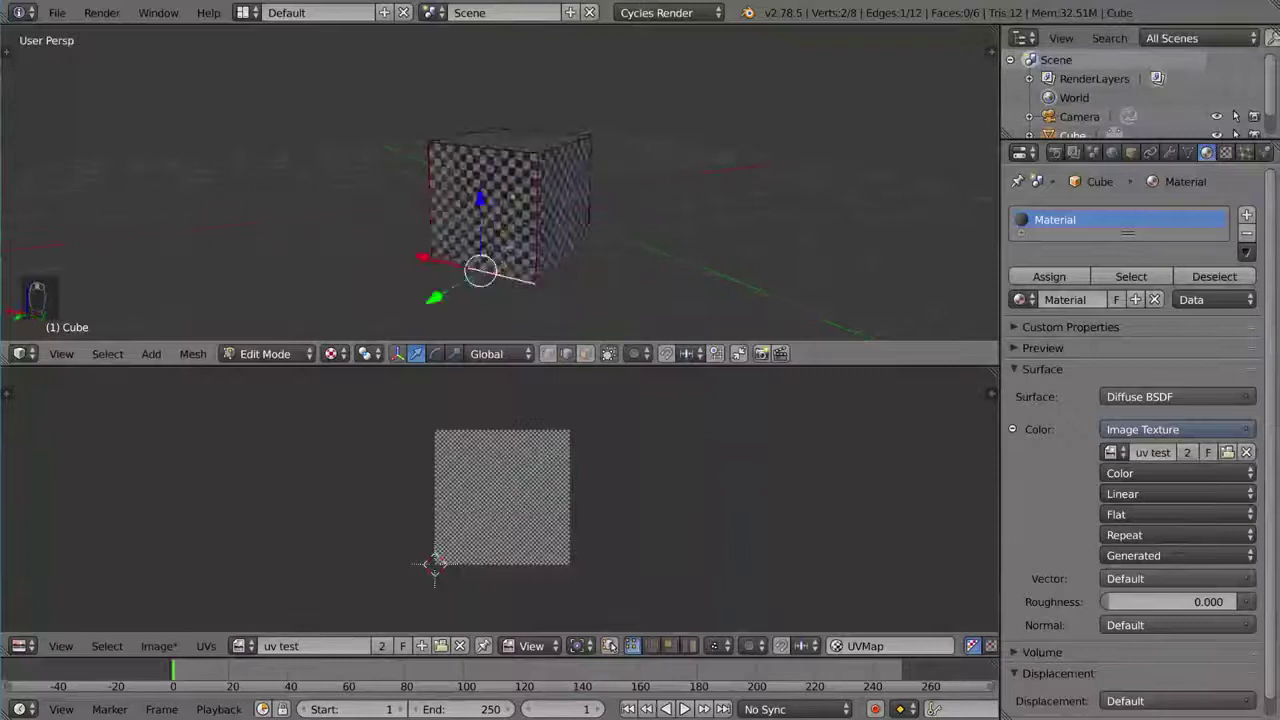
{"action": "key", "text": "a"}
{"action": "key", "text": "a"}
{"action": "key", "text": "a"}
{"action": "mouse_move", "coordinate": [663, 74]}
{"action": "middle_mouse_down"}
{"action": "mouse_move", "coordinate": [729, 129]}
{"action": "mouse_move", "coordinate": [250, 104]}
{"action": "middle_mouse_up"}
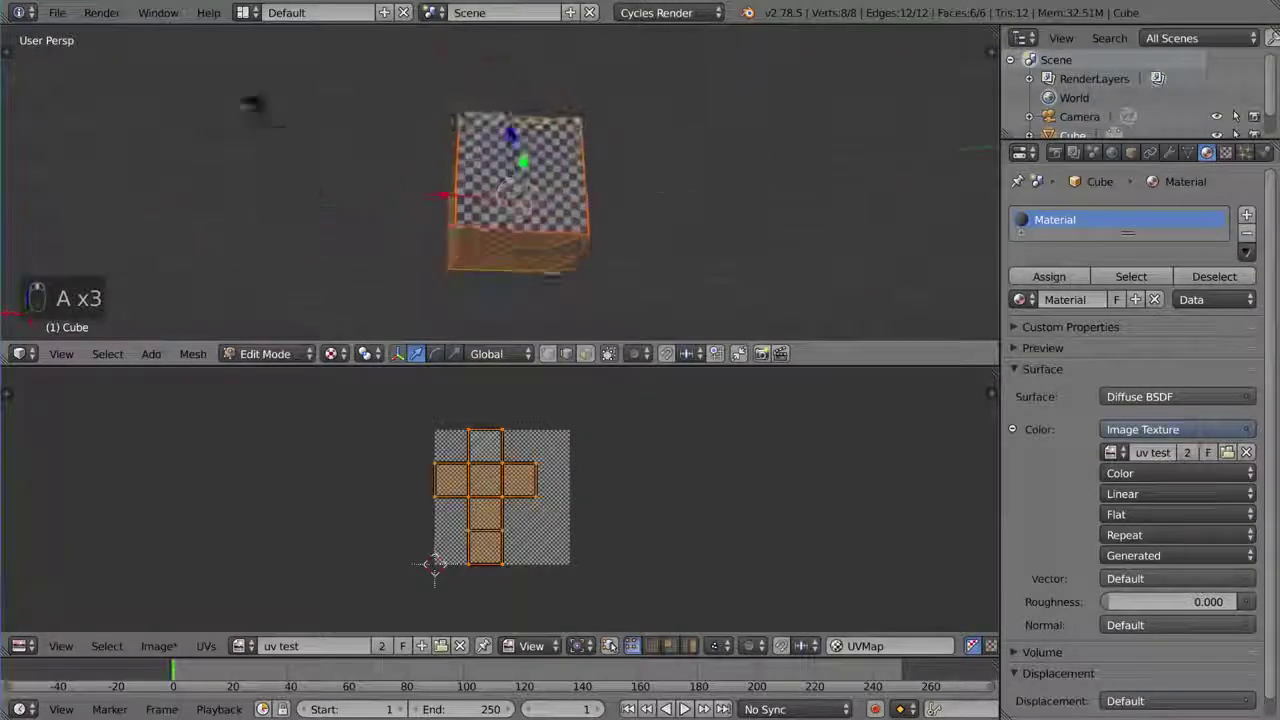
{"action": "mouse_move", "coordinate": [640, 225]}
{"action": "middle_mouse_down"}
{"action": "mouse_move", "coordinate": [672, 230]}
{"action": "mouse_move", "coordinate": [640, 250]}
{"action": "middle_mouse_up"}
{"action": "scroll", "coordinate": [565, 450], "scroll_direction": "up", "scroll_amount": 2}
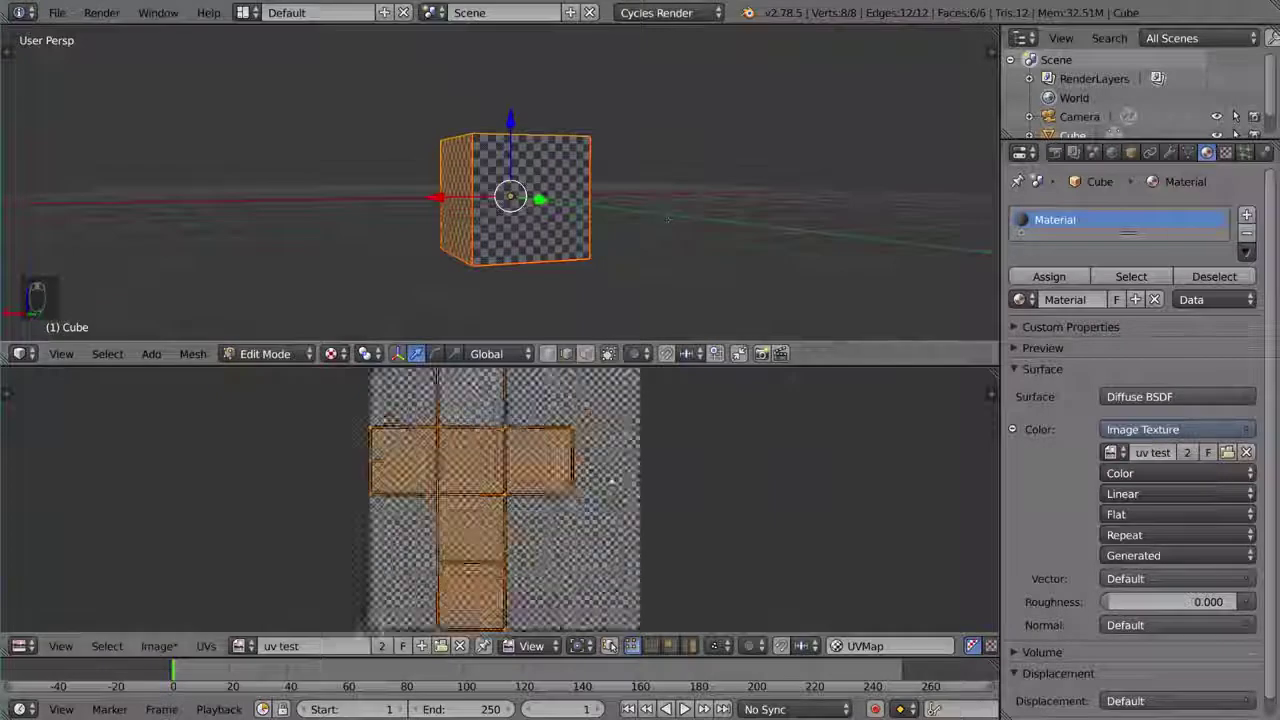
{"action": "scroll", "coordinate": [565, 450], "scroll_direction": "up", "scroll_amount": 2}
{"action": "scroll", "coordinate": [565, 450], "scroll_direction": "down", "scroll_amount": 2}
{"action": "scroll", "coordinate": [563, 450], "scroll_direction": "up", "scroll_amount": 1}
{"action": "scroll", "coordinate": [563, 450], "scroll_direction": "down", "scroll_amount": 1}
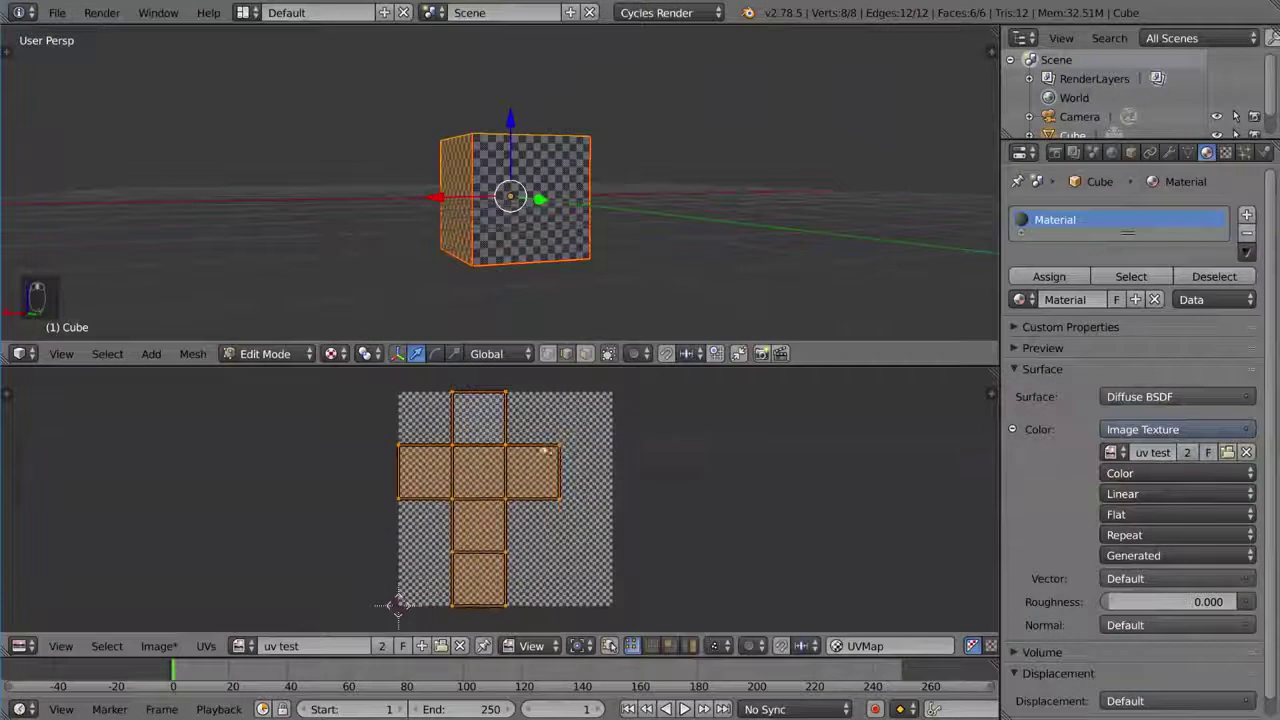
{"action": "scroll", "coordinate": [540, 445], "scroll_direction": "up", "scroll_amount": 1}
{"action": "scroll", "coordinate": [510, 440], "scroll_direction": "down", "scroll_amount": 1}
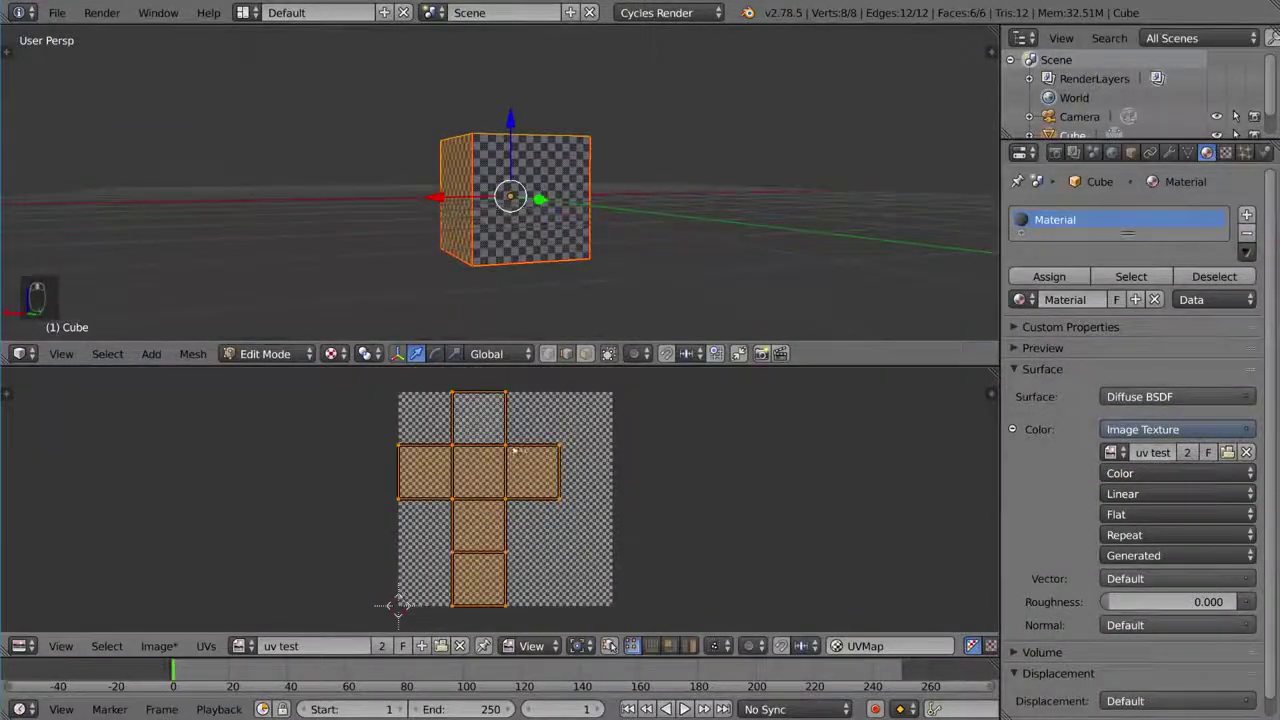
{"action": "key", "text": "g"}
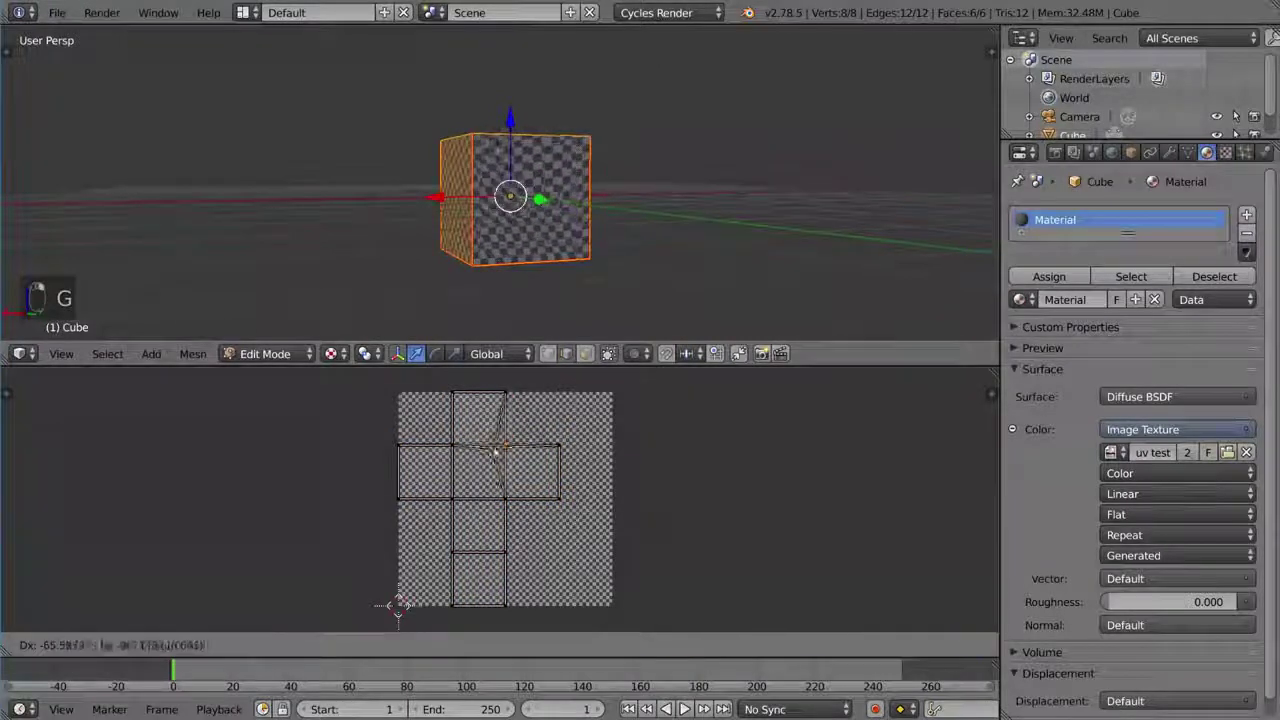
{"action": "right_click", "coordinate": [506, 446]}
{"action": "key", "text": "g"}
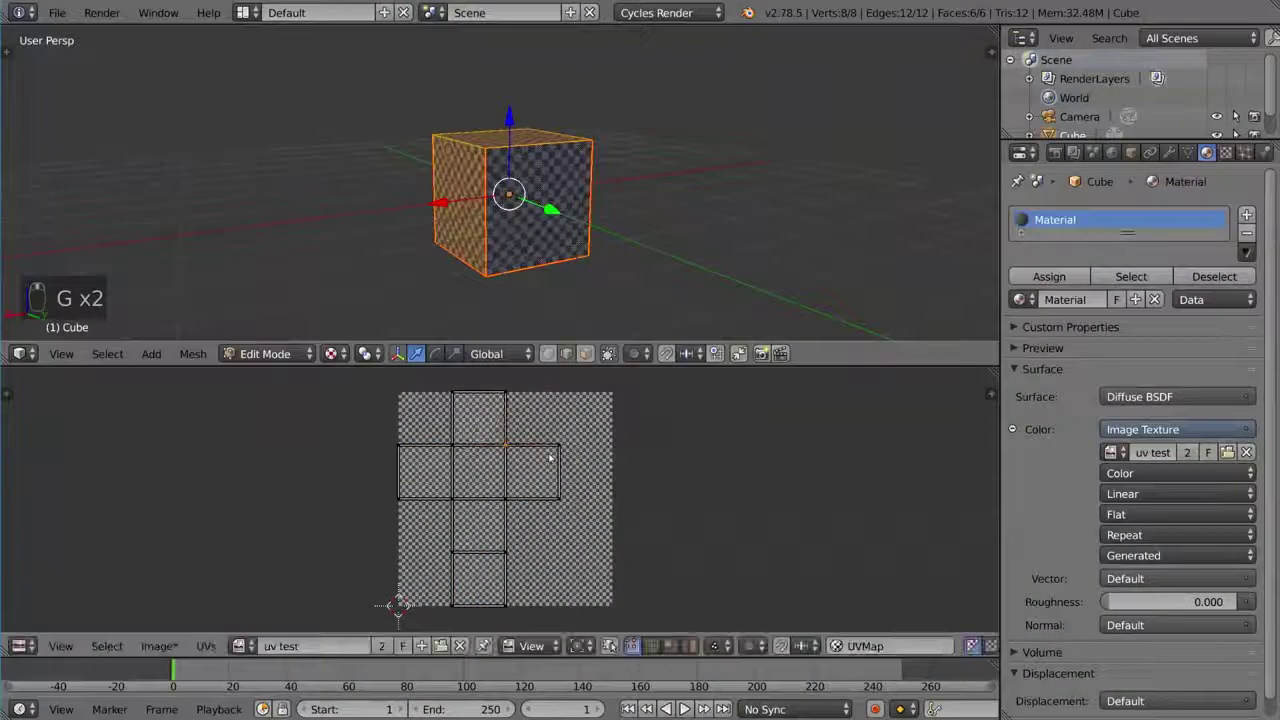
{"action": "key", "text": "a"}
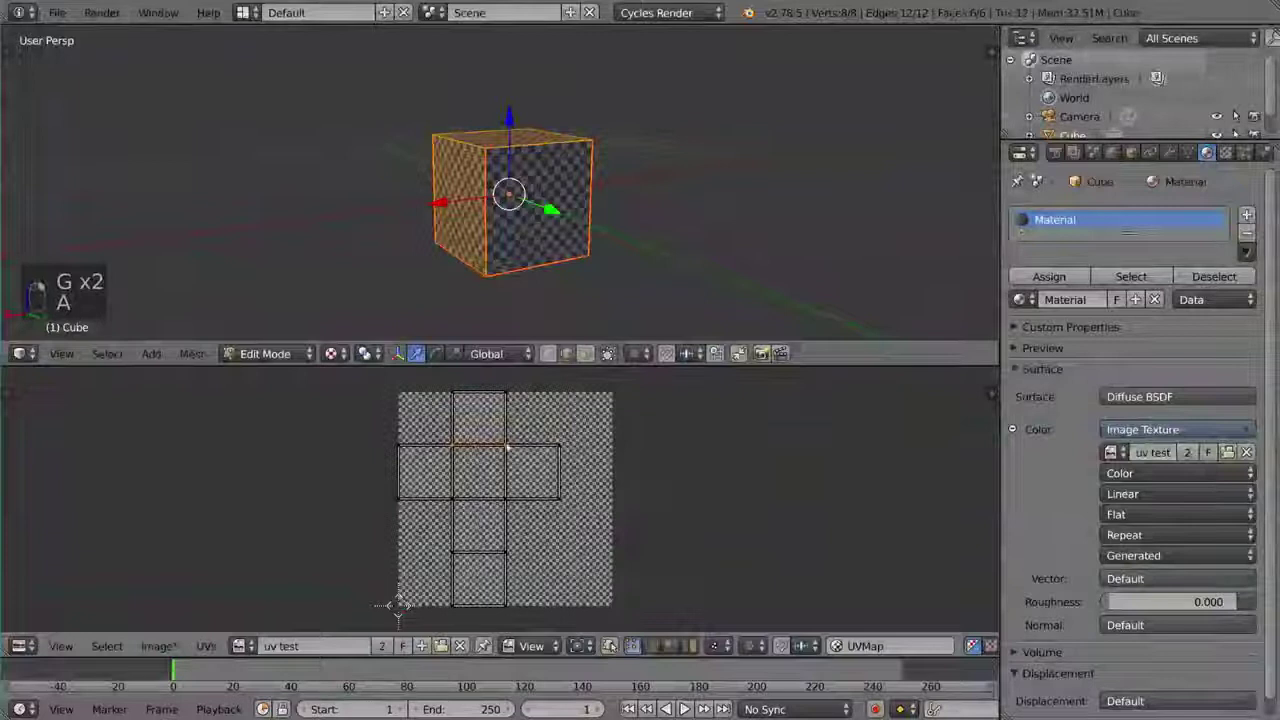
{"action": "key", "text": "g"}
{"action": "left_click", "coordinate": [506, 436]}
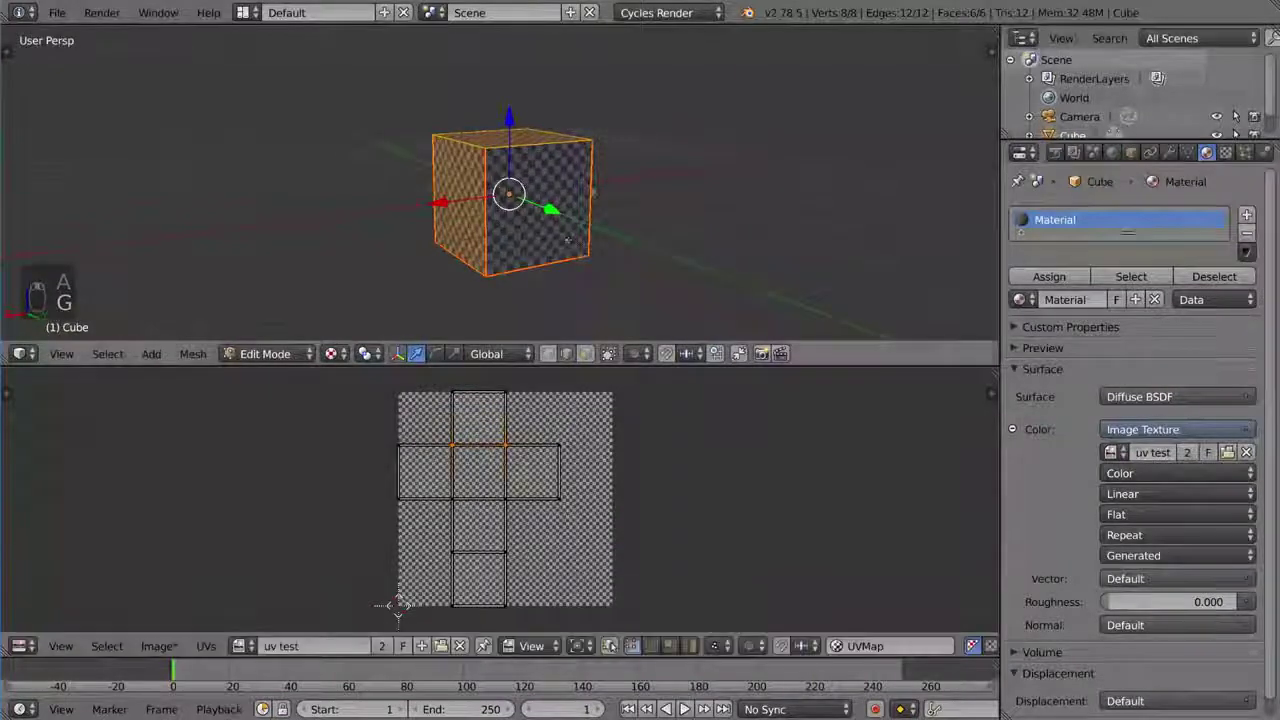
{"action": "middle_click_drag", "start_coordinate": [510, 300], "coordinate": [536, 236]}
{"action": "key", "text": "ctrl+Tab"}
{"action": "left_click", "coordinate": [536, 234]}
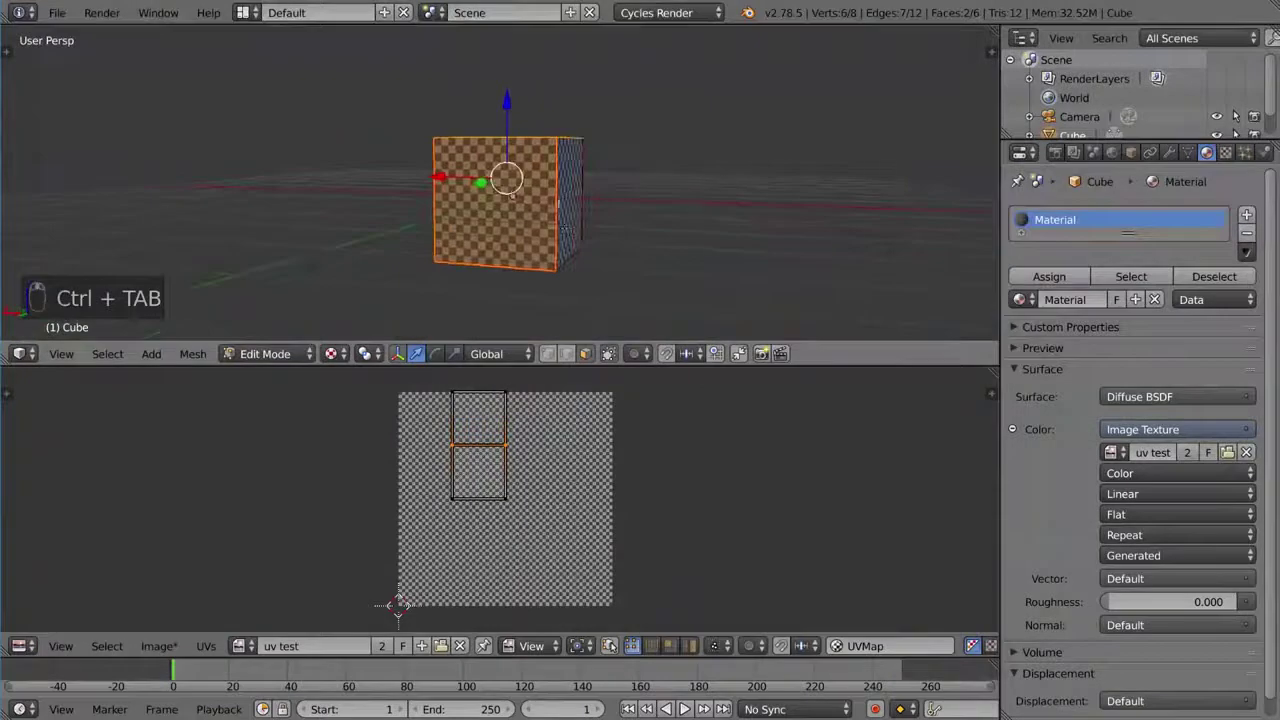
Move the cross-shaped UV islands to span the grid top to bottom, then maximize the UV editor
{"action": "mouse_move", "coordinate": [511, 195]}
{"action": "middle_mouse_down"}
{"action": "mouse_move", "coordinate": [585, 247]}
{"action": "mouse_move", "coordinate": [603, 244]}
{"action": "middle_mouse_up"}
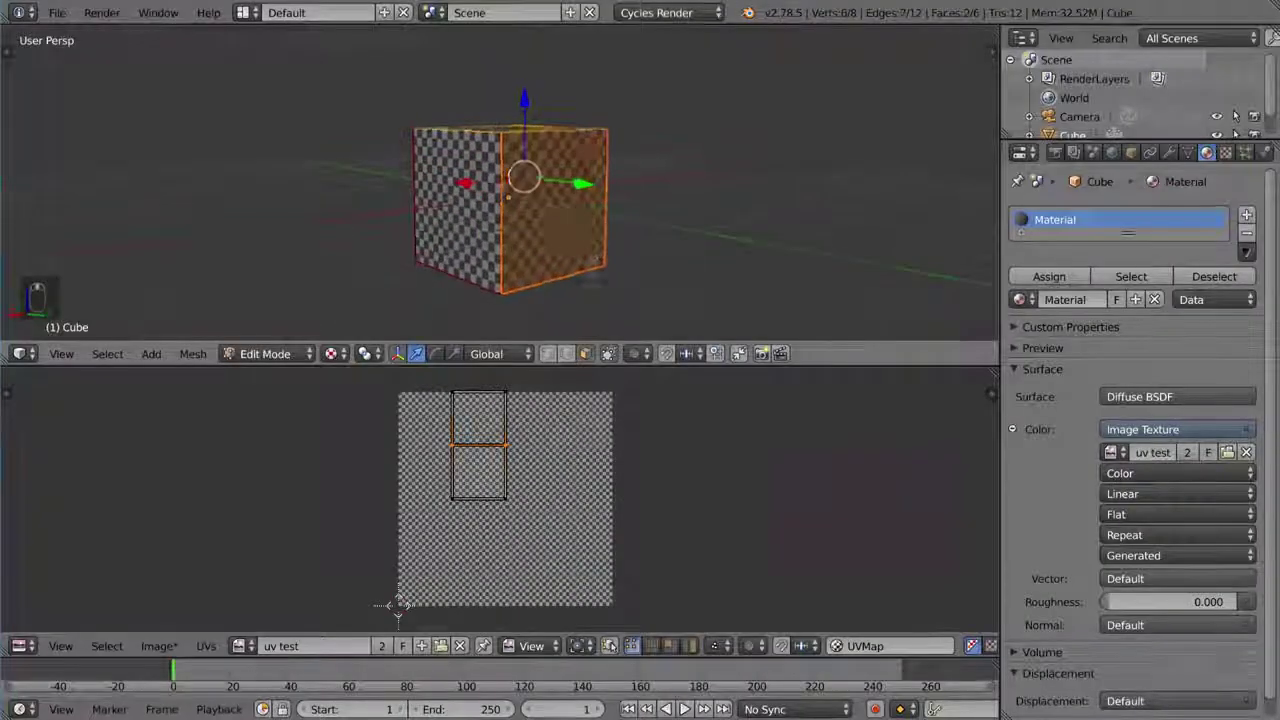
{"action": "key", "text": "a"}
{"action": "key", "text": "a"}
{"action": "key", "text": "a"}
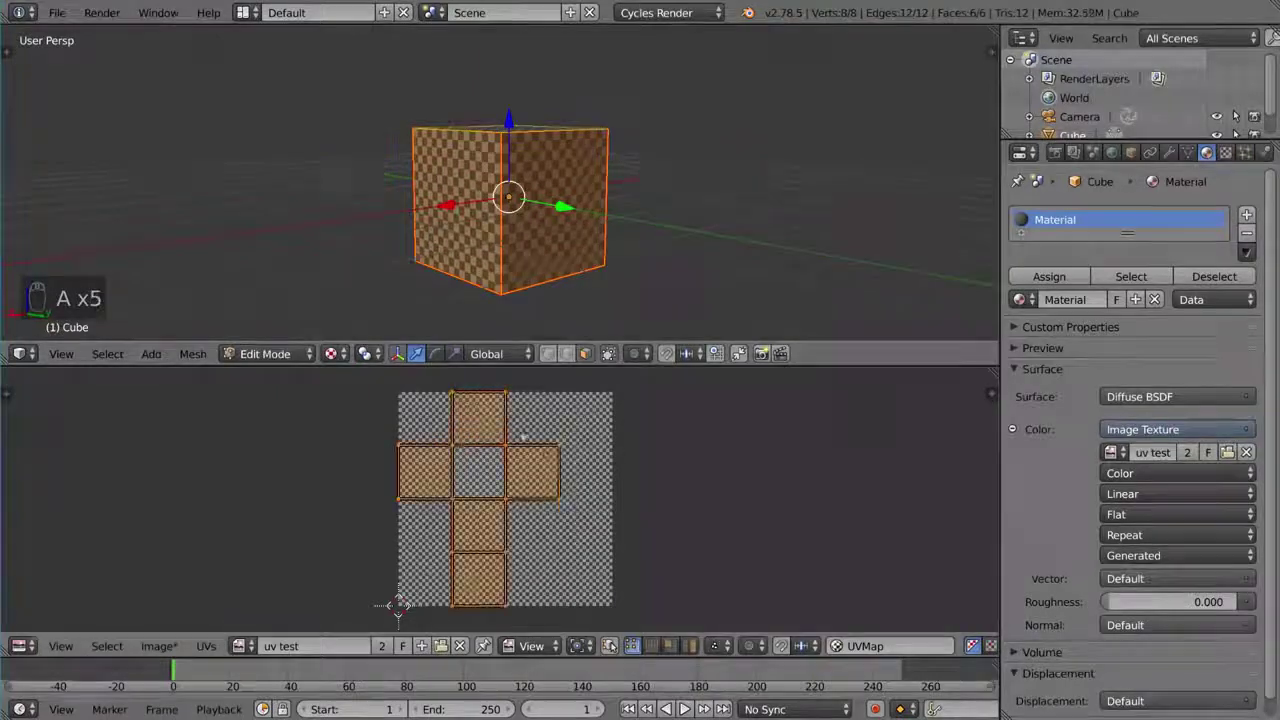
{"action": "key", "text": "g"}
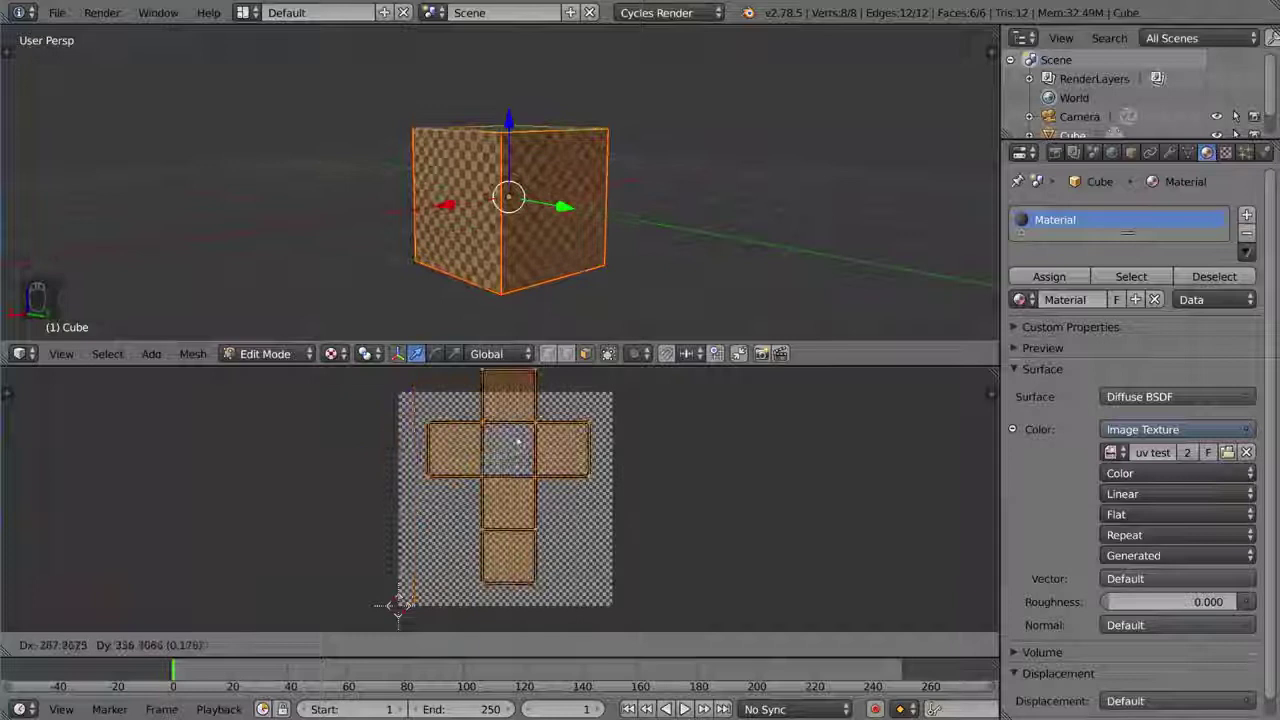
{"action": "left_click", "coordinate": [517, 440]}
{"action": "key", "text": "g"}
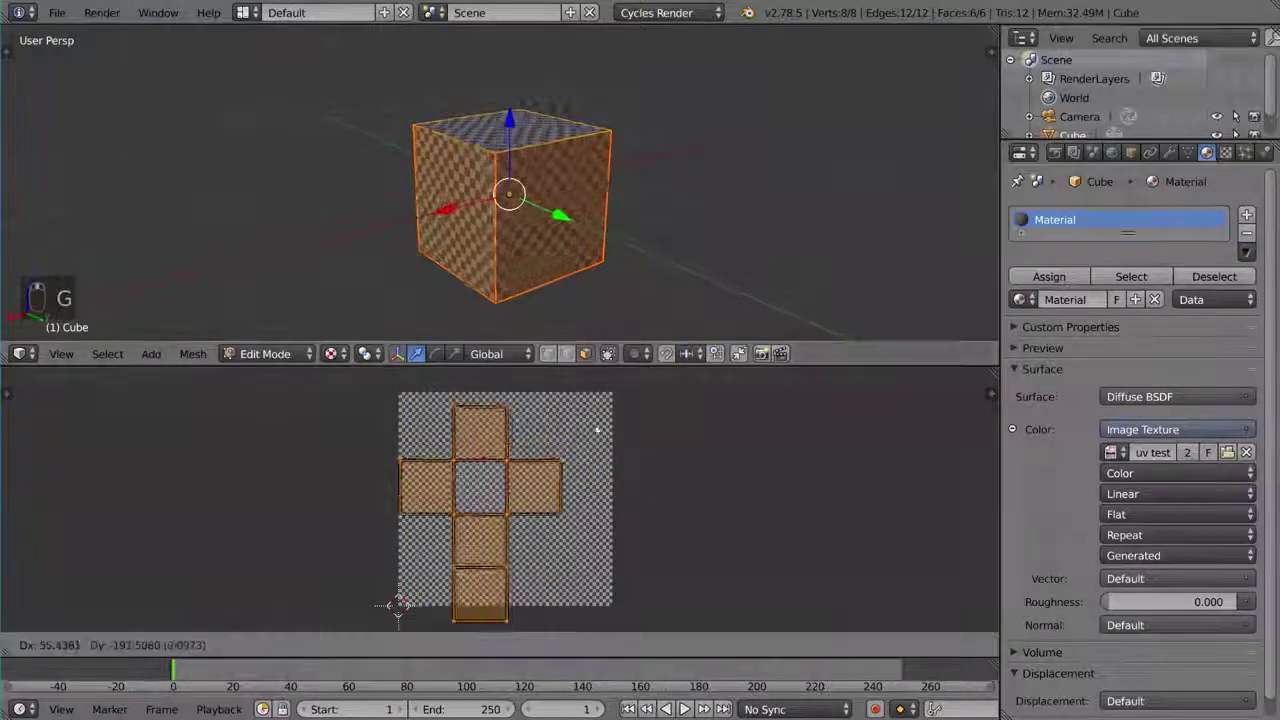
{"action": "left_click", "coordinate": [543, 428]}
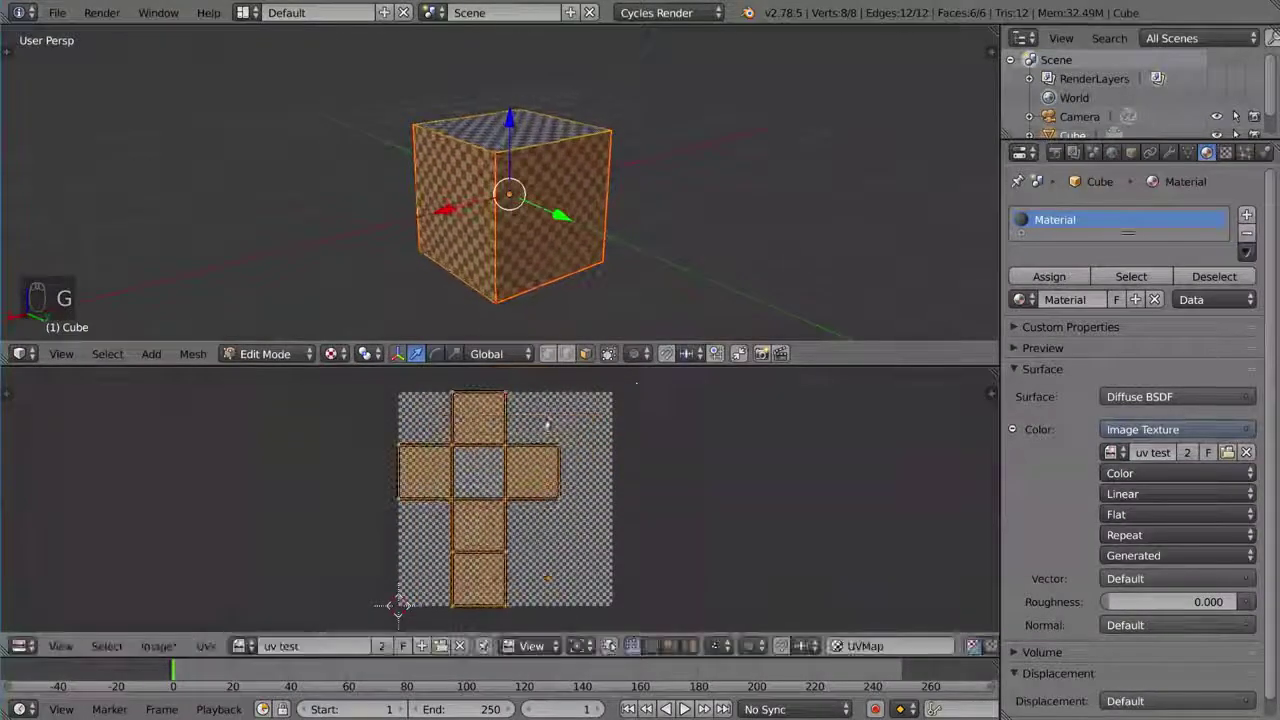
{"action": "scroll", "coordinate": [551, 417], "scroll_direction": "up", "scroll_amount": 2}
{"action": "key", "text": "ctrl+Up"}
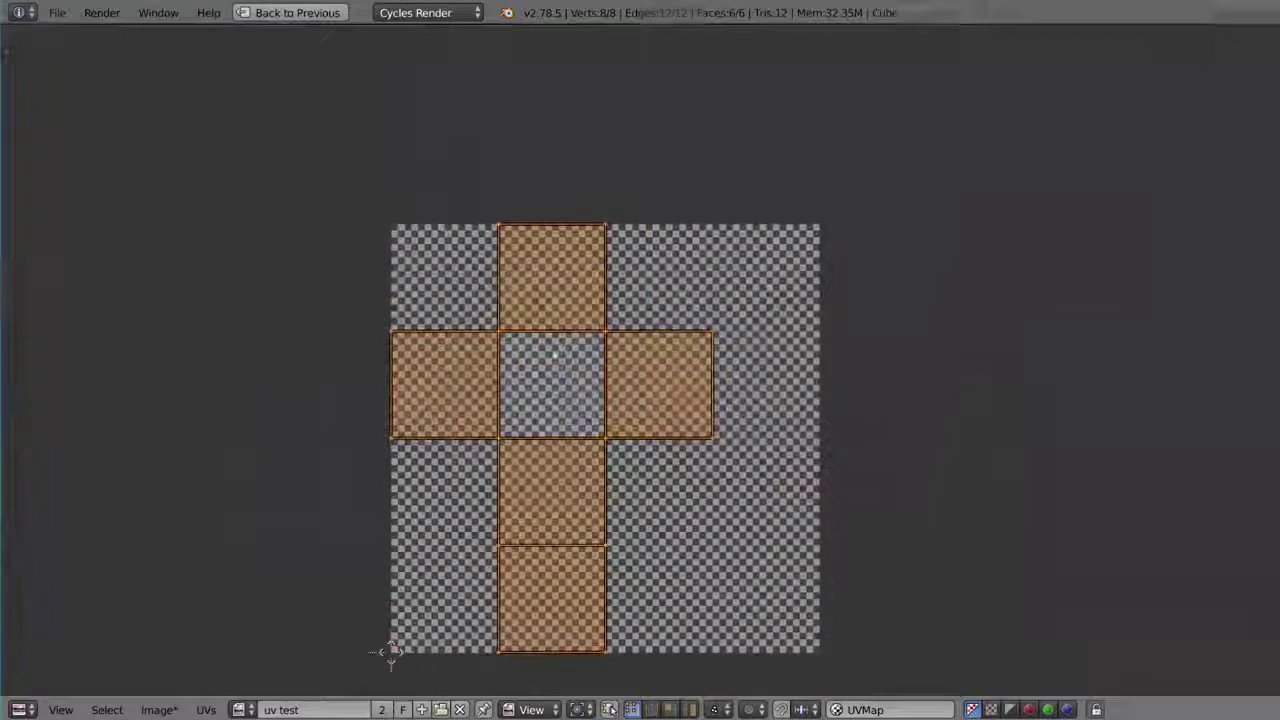
Restore the split layout and nudge all UV islands into their final spot on the grid
{"action": "key", "text": "shift+space"}
{"action": "middle_click_drag", "start_coordinate": [515, 409], "coordinate": [502, 440]}
{"action": "key", "text": "g"}
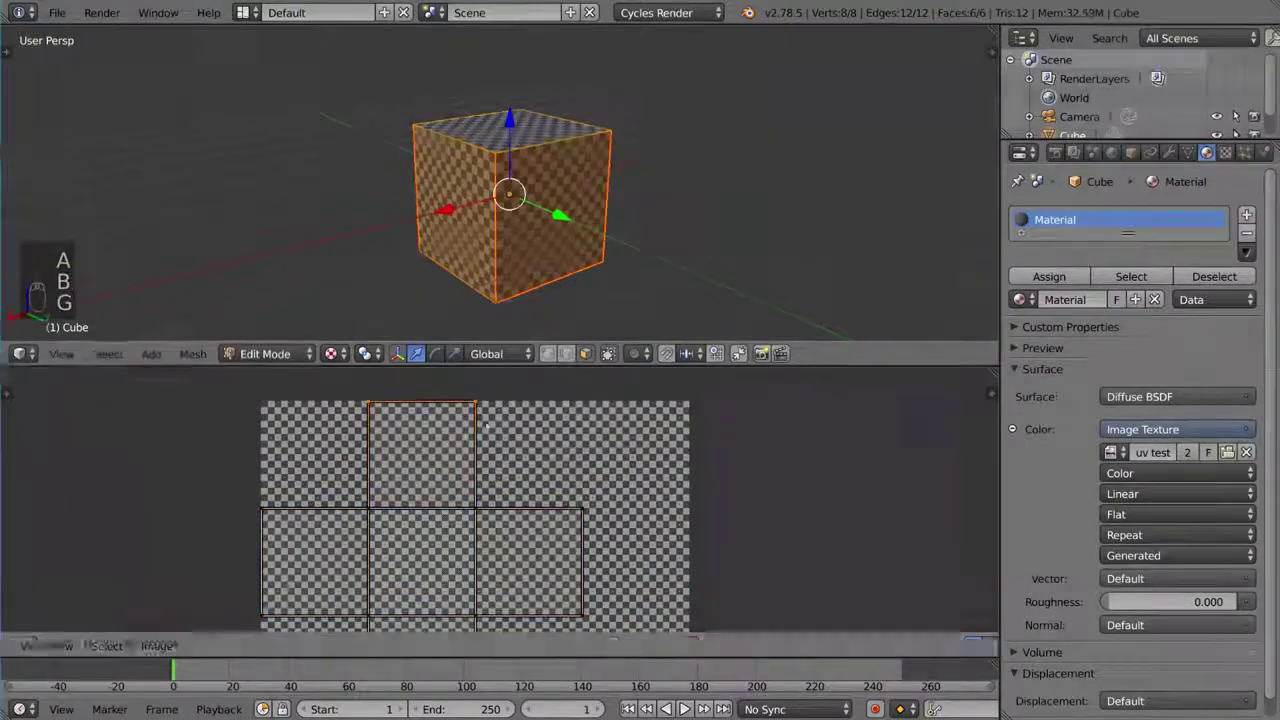
{"action": "scroll", "coordinate": [402, 428], "scroll_direction": "up", "scroll_amount": 5}
{"action": "key", "text": "a"}
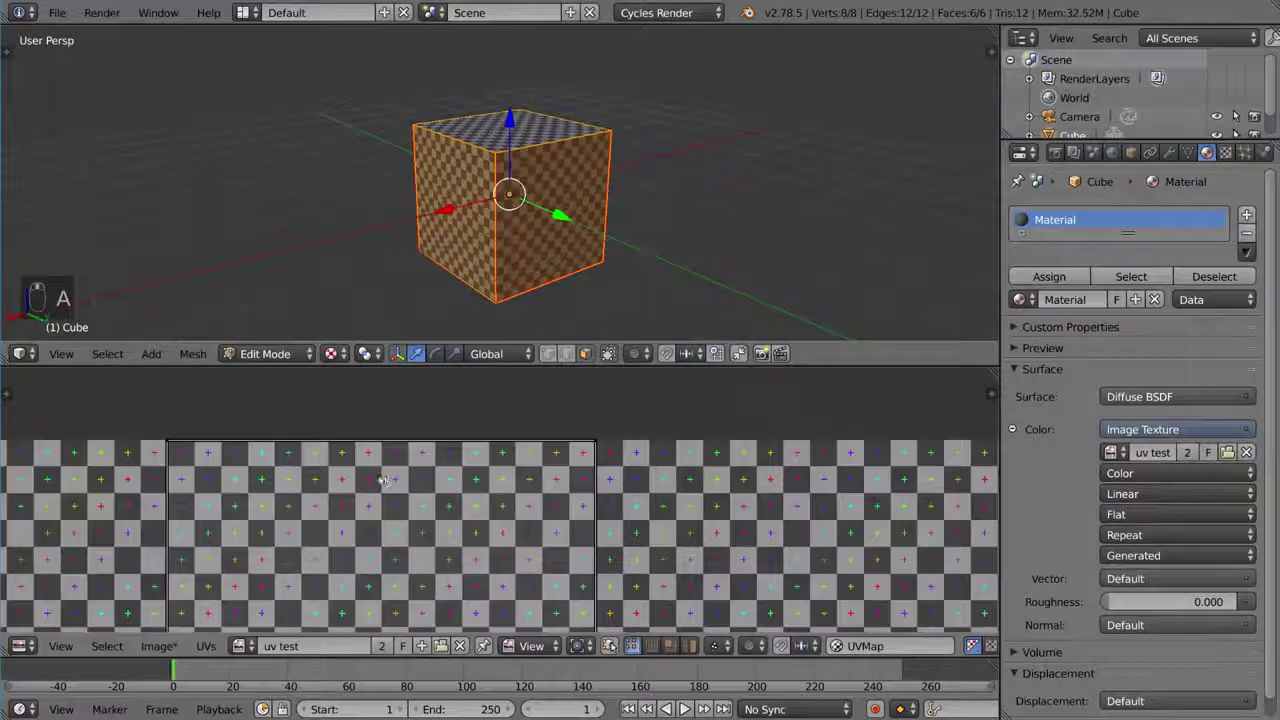
{"action": "key", "text": "a"}
{"action": "scroll", "coordinate": [402, 428], "scroll_direction": "up", "scroll_amount": 2}
{"action": "key", "text": "g"}
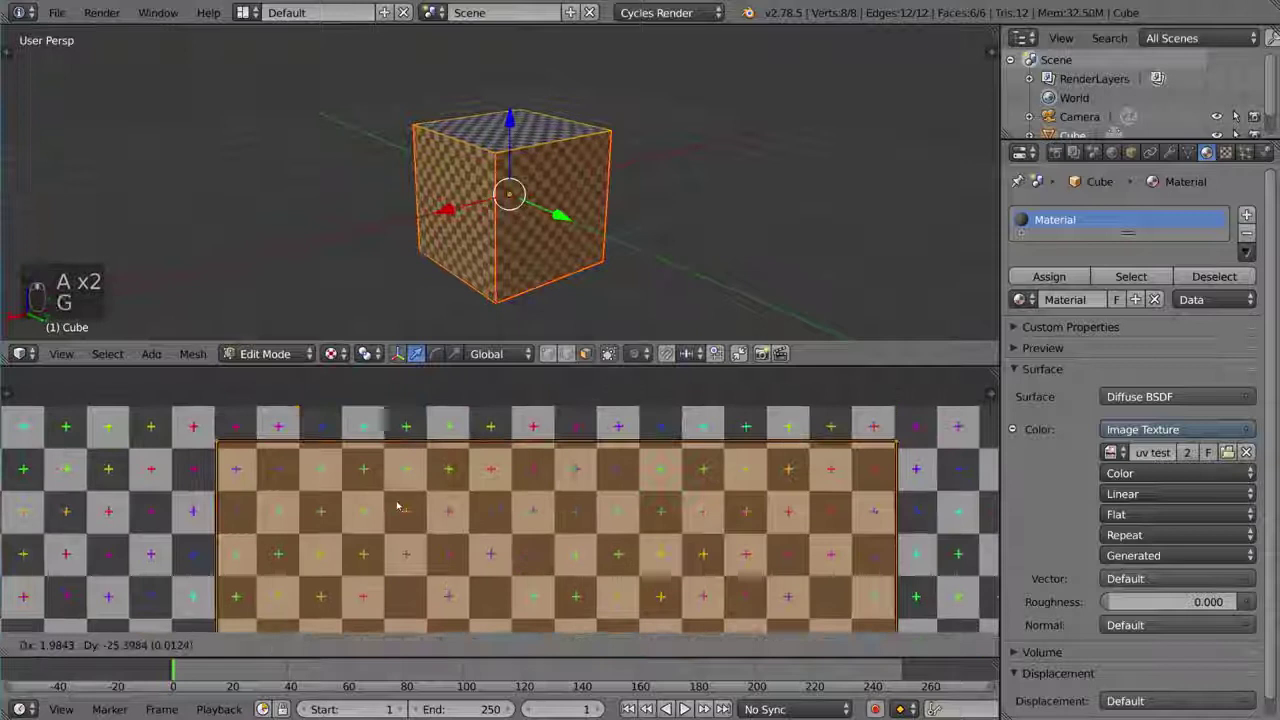
{"action": "key", "text": "s"}
{"action": "key", "text": "g"}
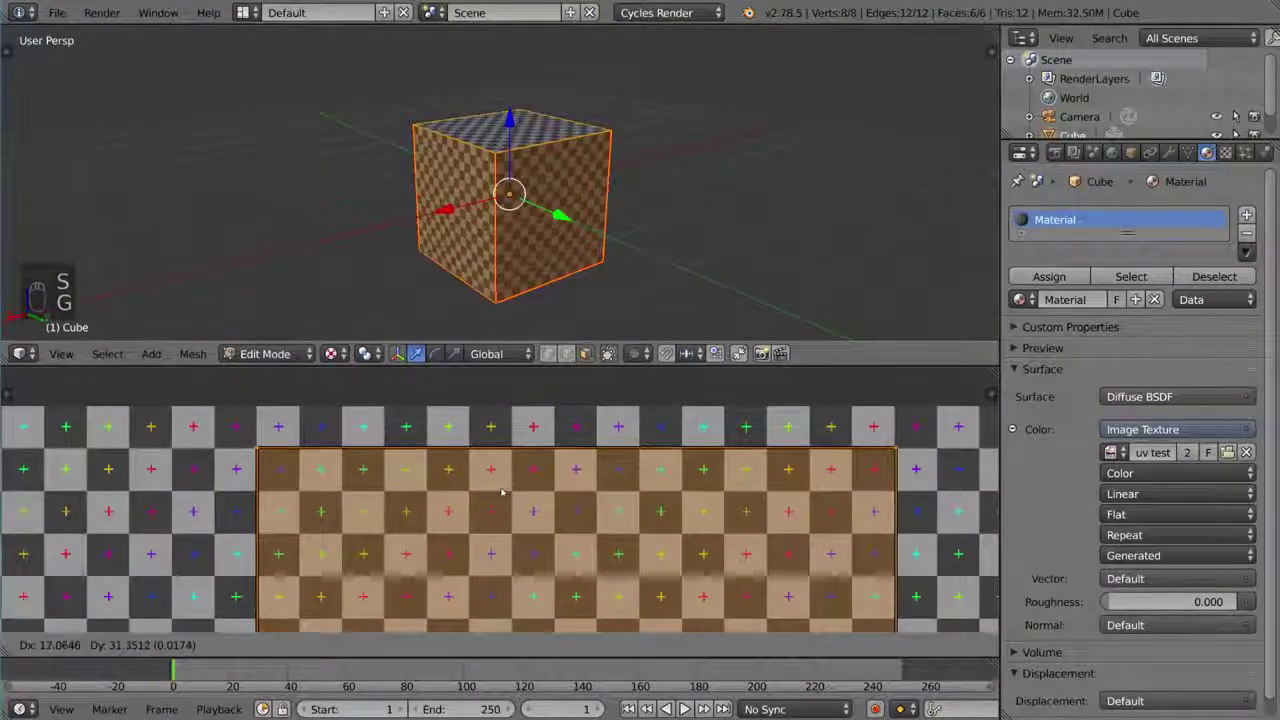
{"action": "left_click", "coordinate": [483, 490]}
{"action": "scroll", "coordinate": [595, 508], "scroll_direction": "down", "scroll_amount": 5}
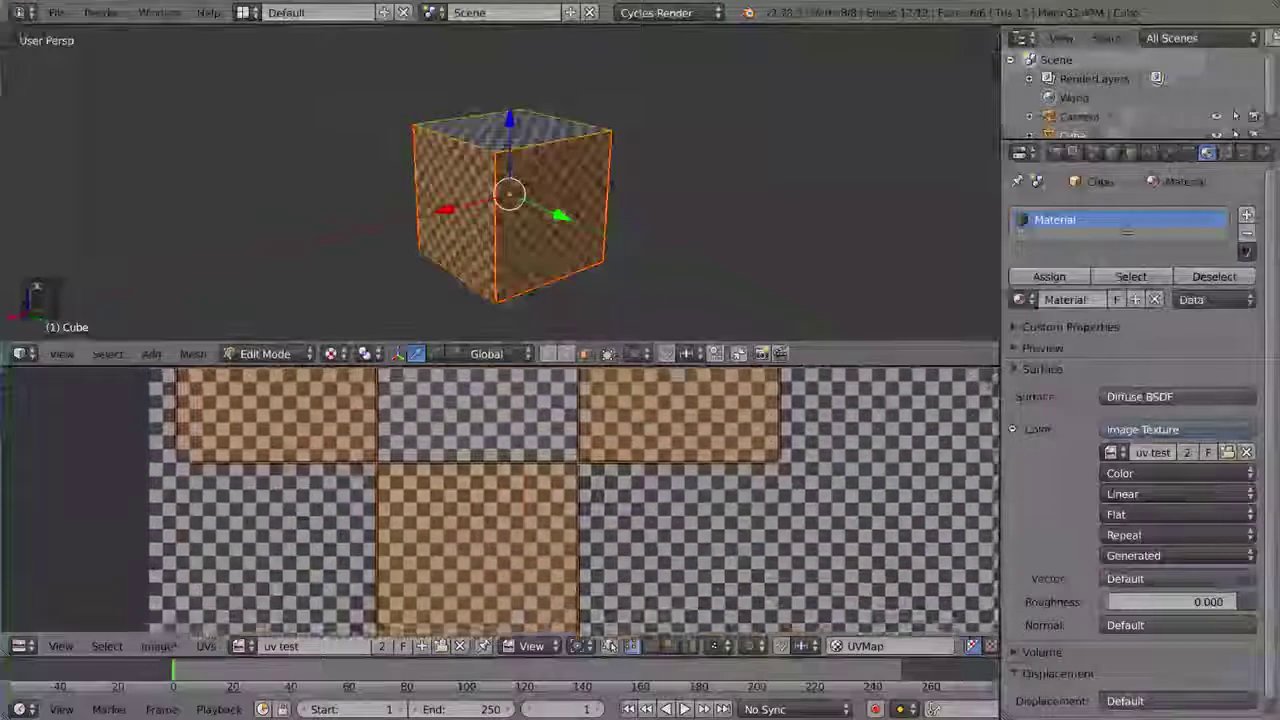